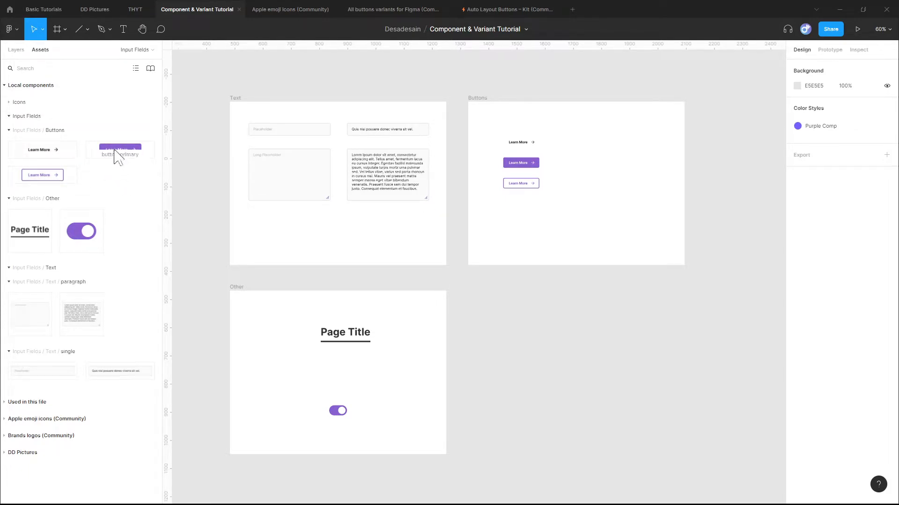
# Place an instance of the button-primary component on the empty canvas below the Buttons frame.
pyautogui.moveTo(114, 155); pyautogui.dragTo(573, 344)
pyautogui.click(567, 378)
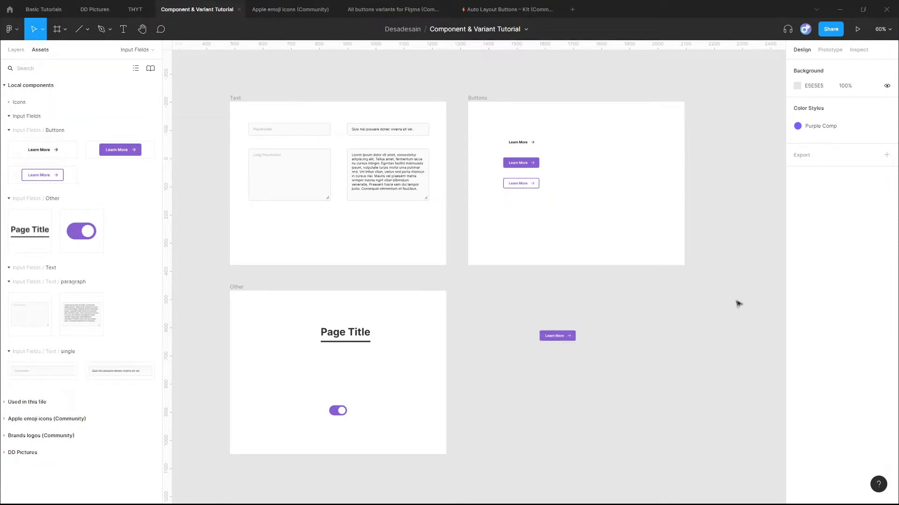
# Copy the button-primary main component as an instance inside the Buttons frame, at about X 416, Y 235.
pyautogui.scroll(1, 719, 183)
pyautogui.scroll(4, 719, 183)
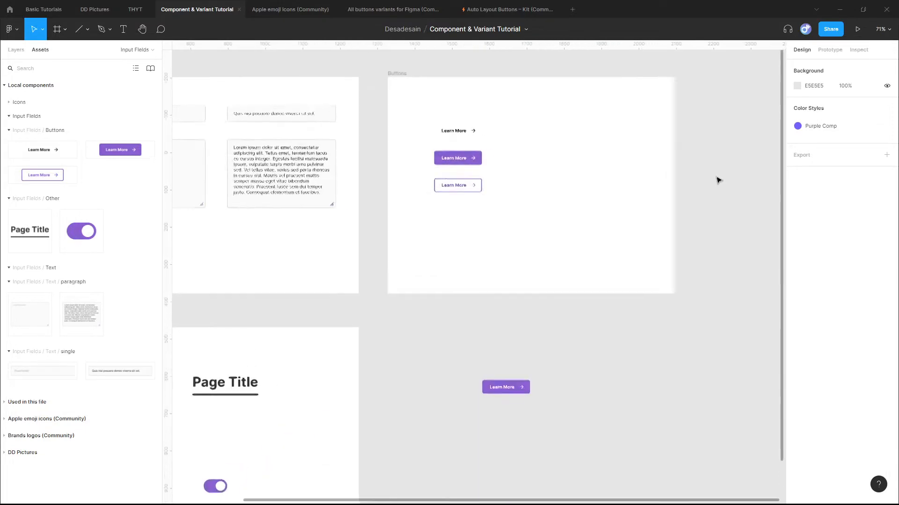
pyautogui.scroll(1, 718, 179)
pyautogui.scroll(4, 450, 140)
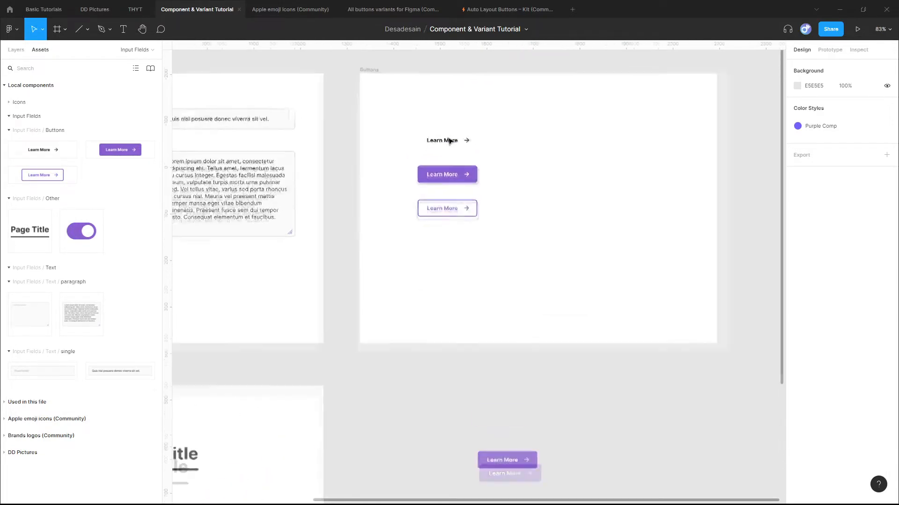
pyautogui.click(459, 186)
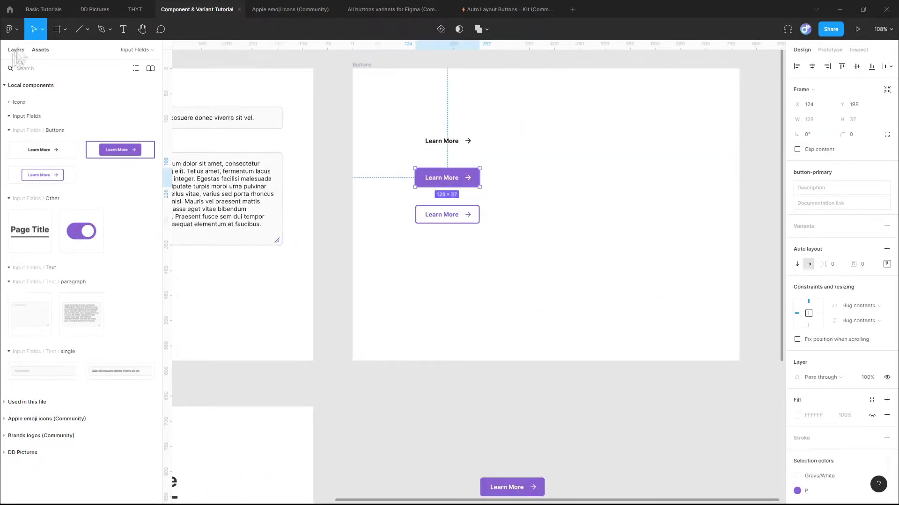
pyautogui.click(16, 50)
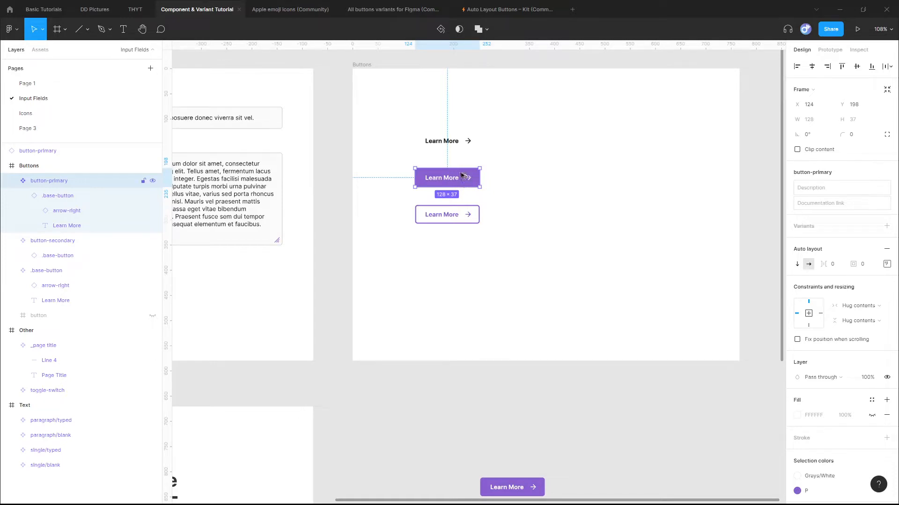
pyautogui.moveTo(463, 178); pyautogui.dragTo(611, 198)
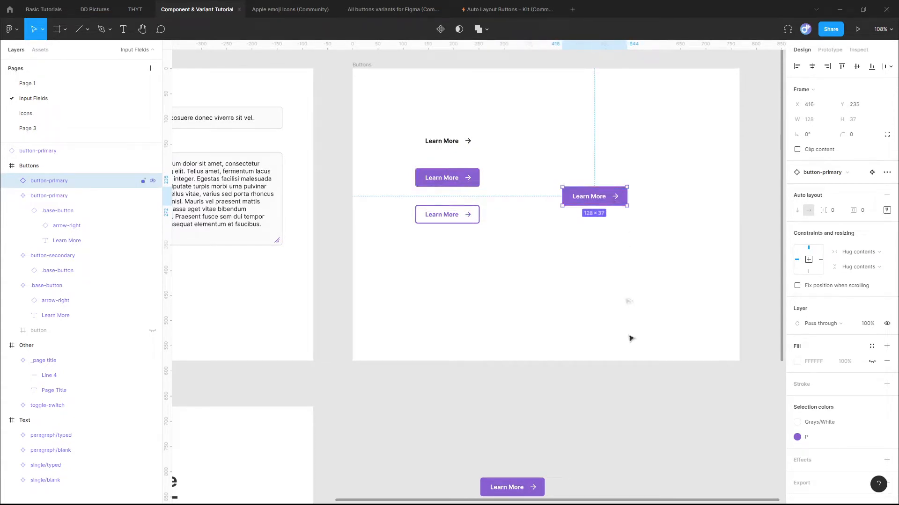
pyautogui.click(655, 417)
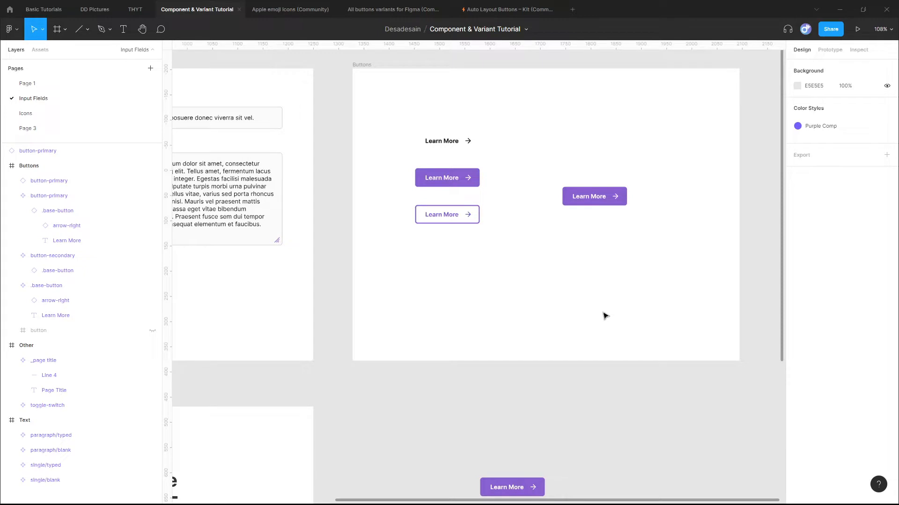
# Search all libraries for "primary" and insert a button-primary instance below the outlined button in the Buttons frame.
pyautogui.hotkey('shift', 'i')
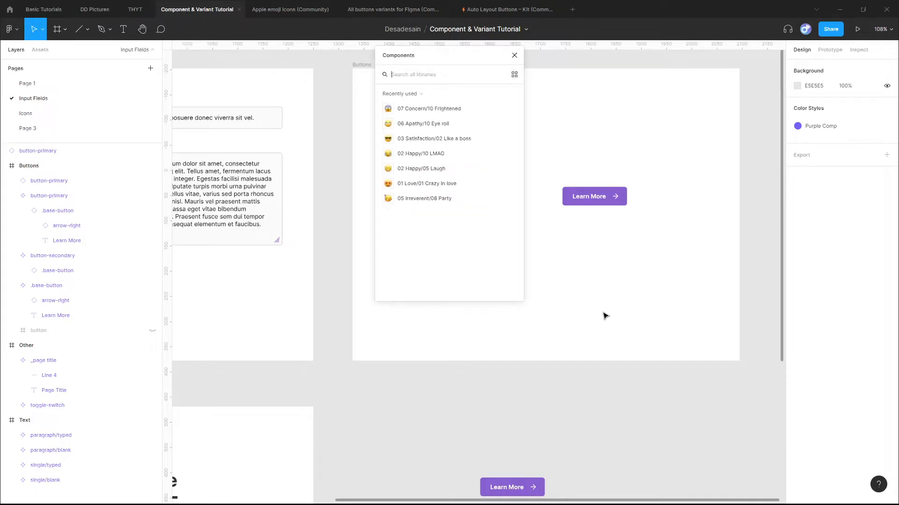
pyautogui.click(434, 76)
pyautogui.write('primary')
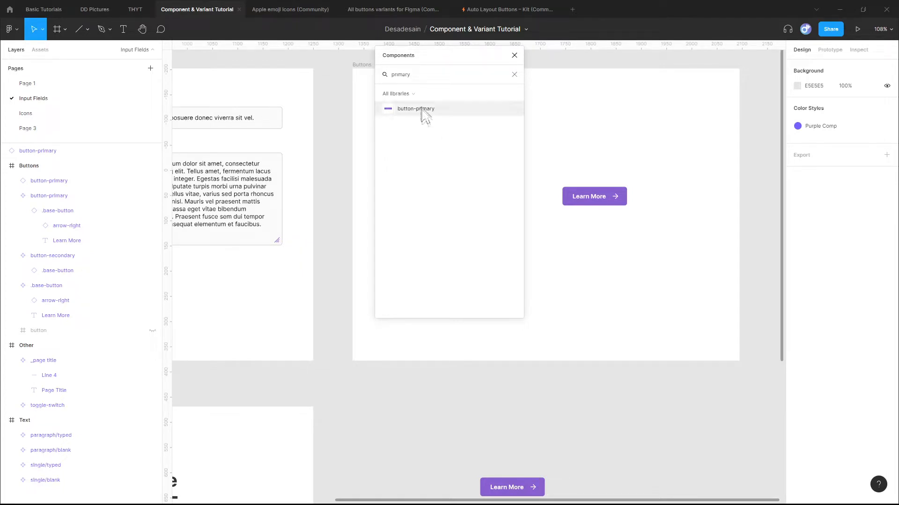
pyautogui.click(417, 96)
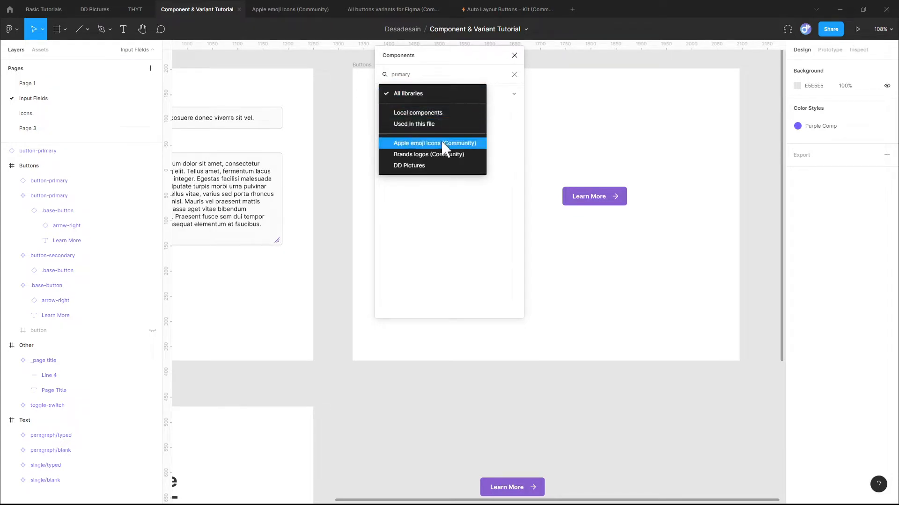
pyautogui.press('Escape')
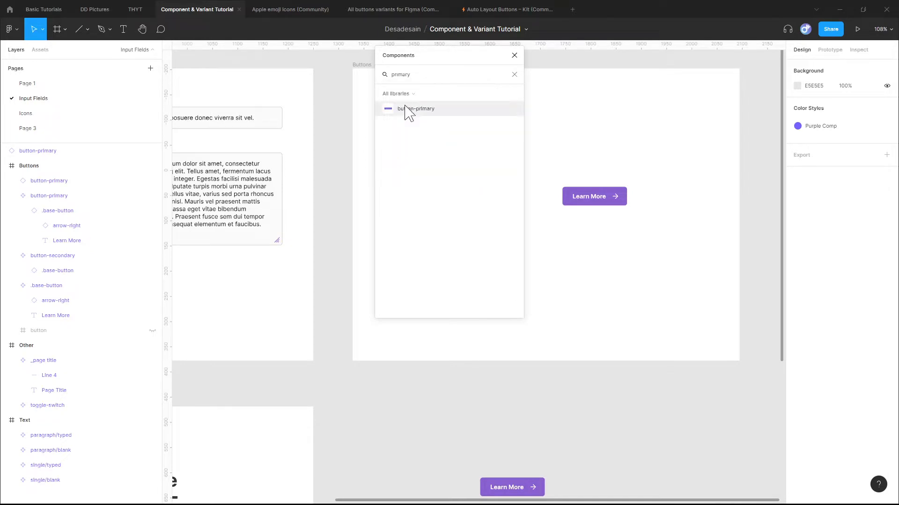
pyautogui.click(407, 109)
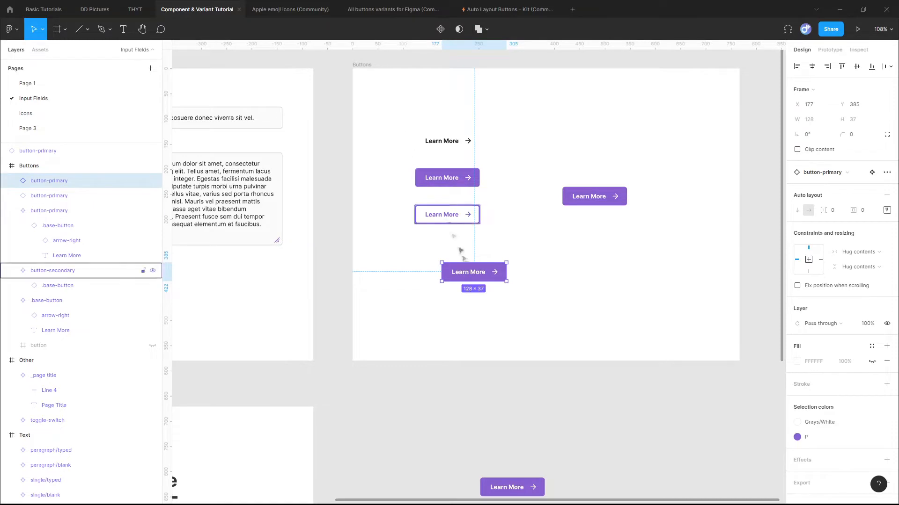
pyautogui.moveTo(473, 277); pyautogui.dragTo(486, 283)
pyautogui.click(499, 399)
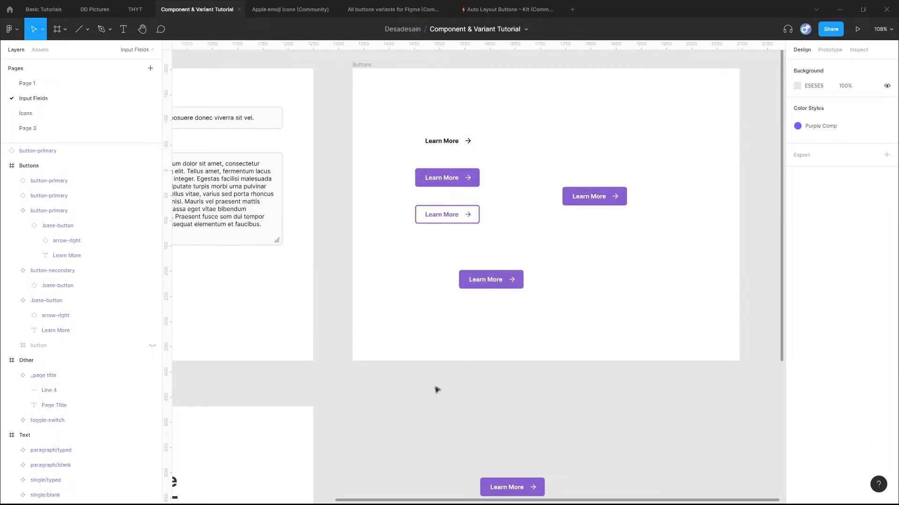
# Check the description of the paragraph/typed component in the Text frame and search the components for "sentence".
pyautogui.moveTo(435, 389); pyautogui.dragTo(700, 407)
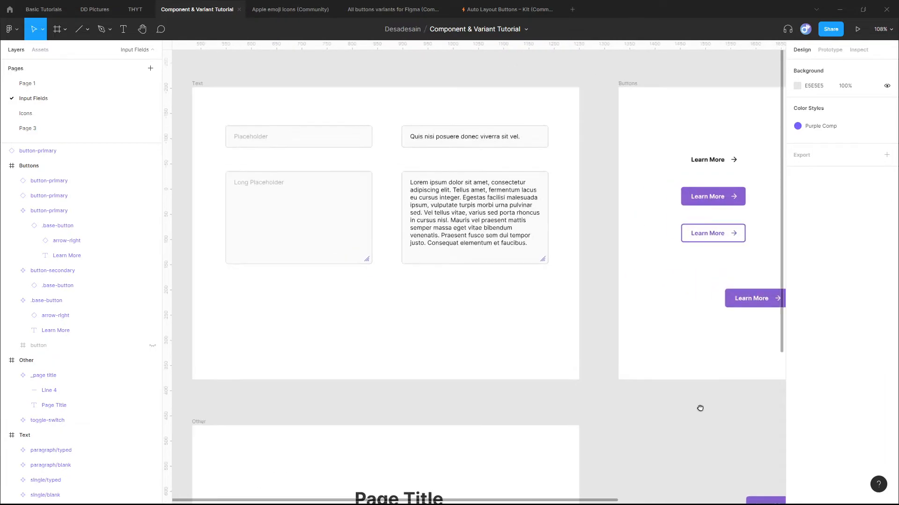
pyautogui.click(440, 210)
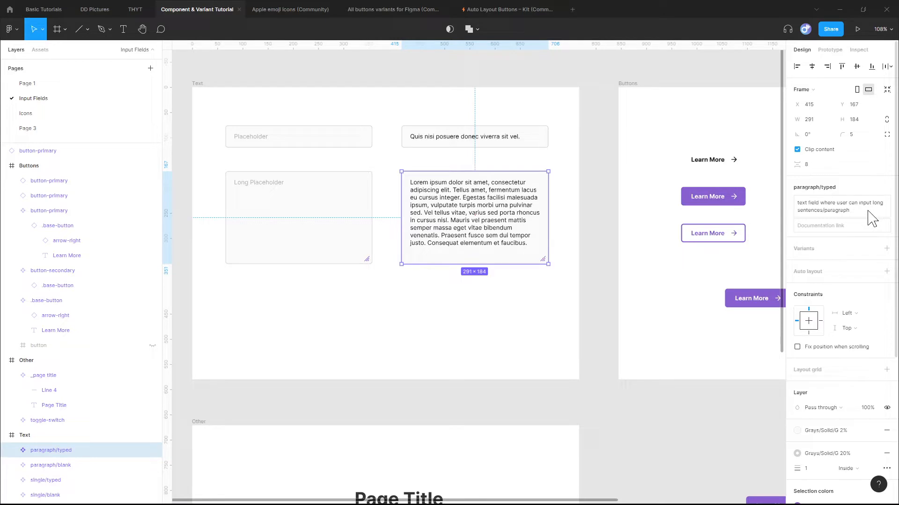
pyautogui.click(637, 432)
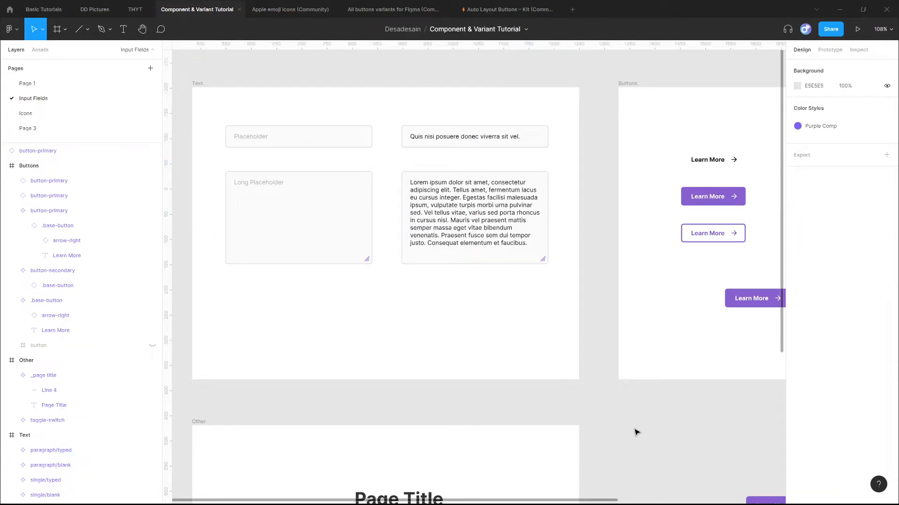
pyautogui.hotkey('shift', 'i')
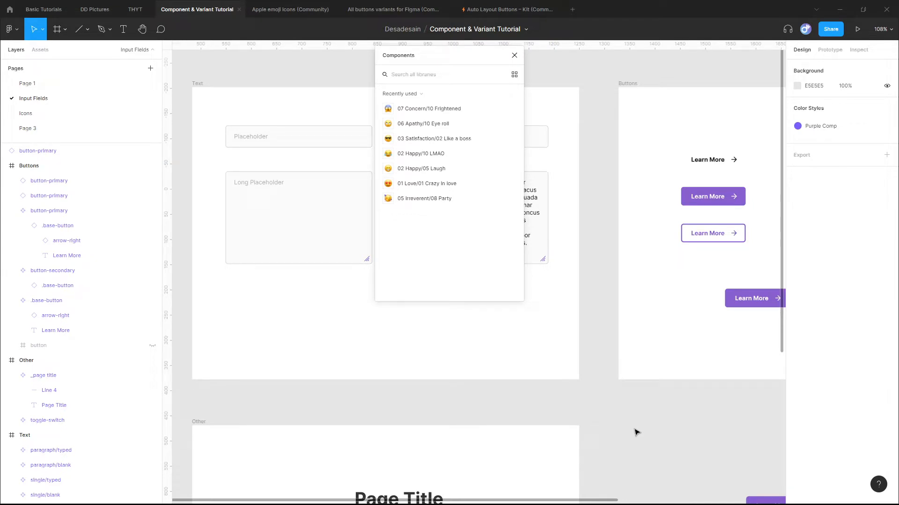
pyautogui.write('sentence')
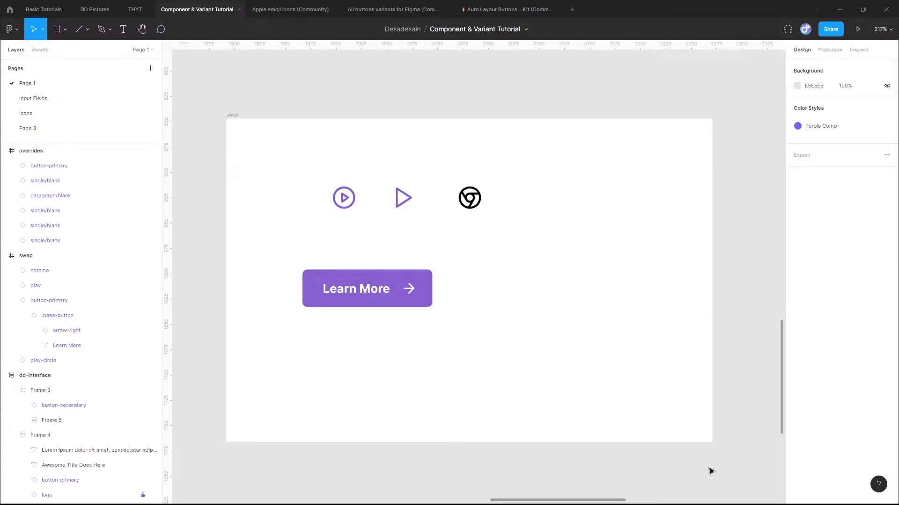
# Swap the chrome icon instance in the swap frame for the edit icon.
pyautogui.click(473, 200)
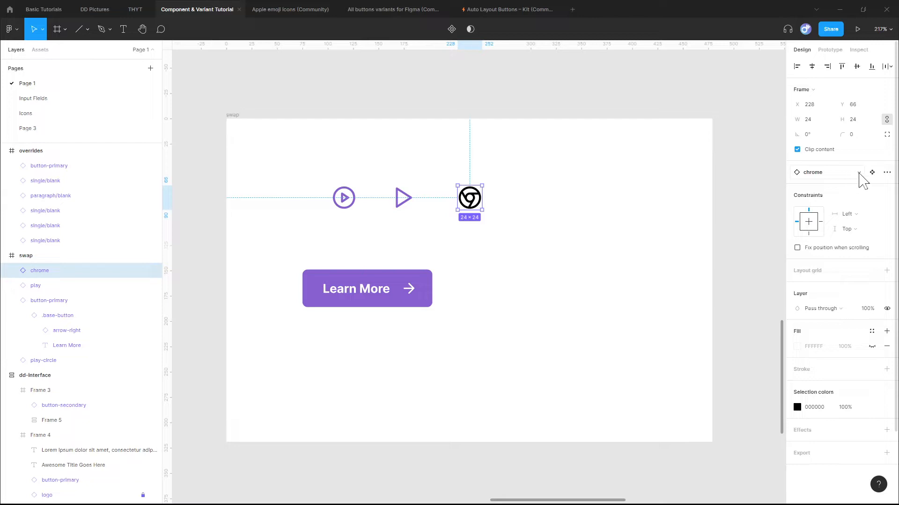
pyautogui.click(858, 172)
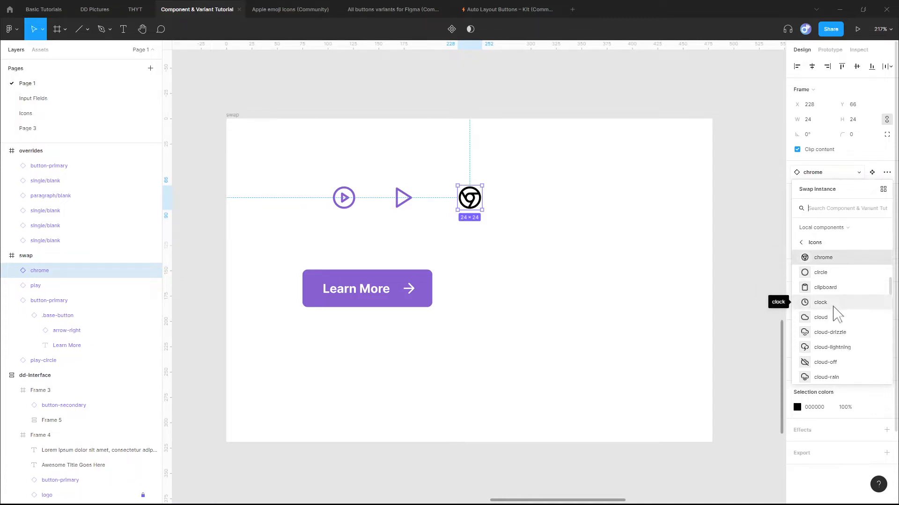
pyautogui.scroll(-10, 838, 300)
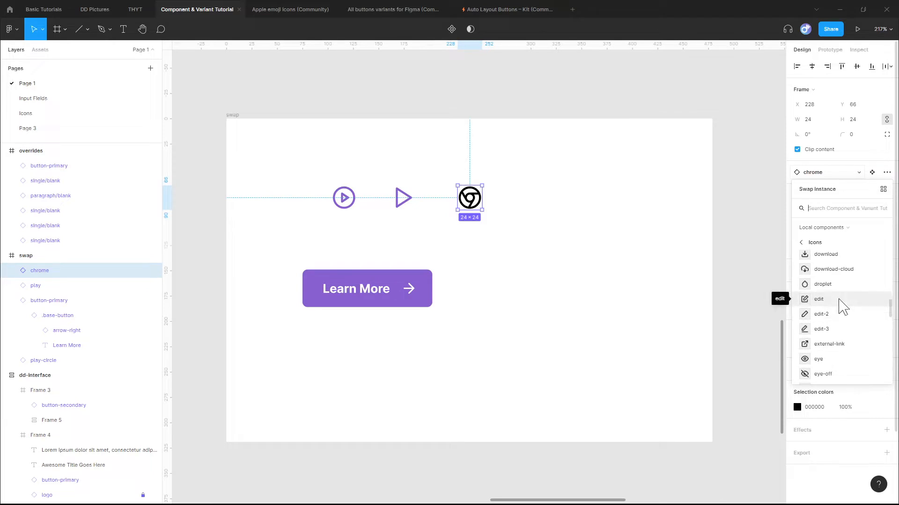
pyautogui.click(839, 303)
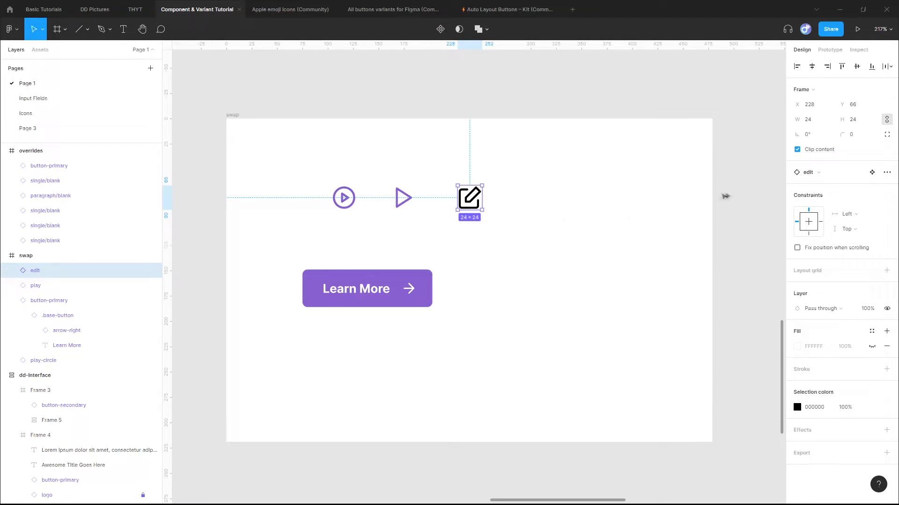
# Try to swap the edit icon for button-primary from the Buttons group of the Input Fields components.
pyautogui.click(837, 178)
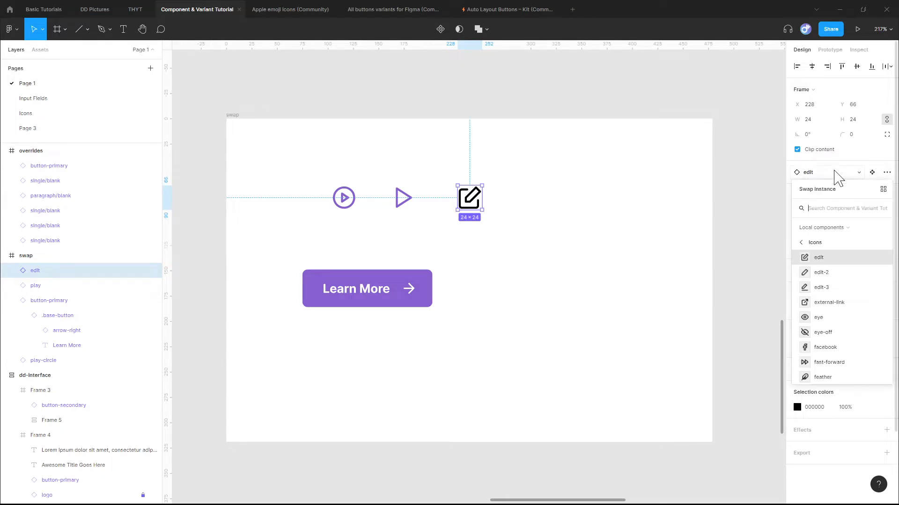
pyautogui.click(824, 244)
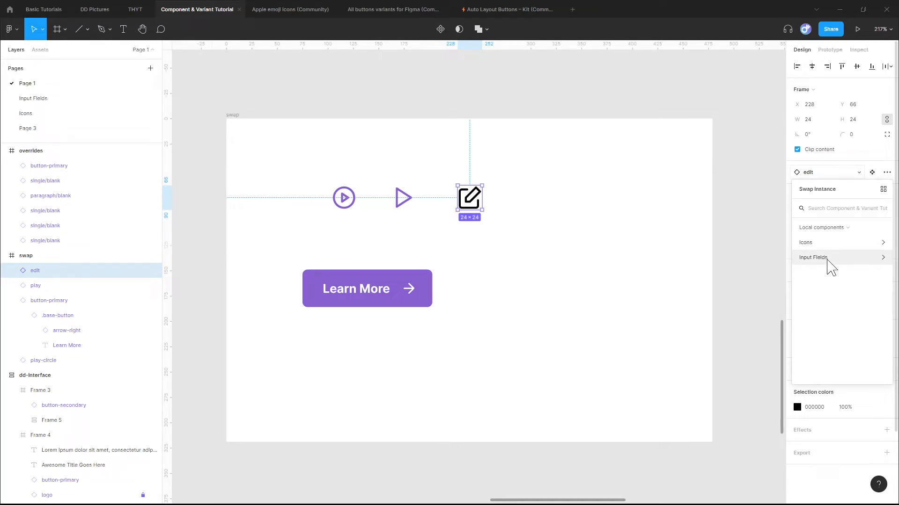
pyautogui.click(841, 259)
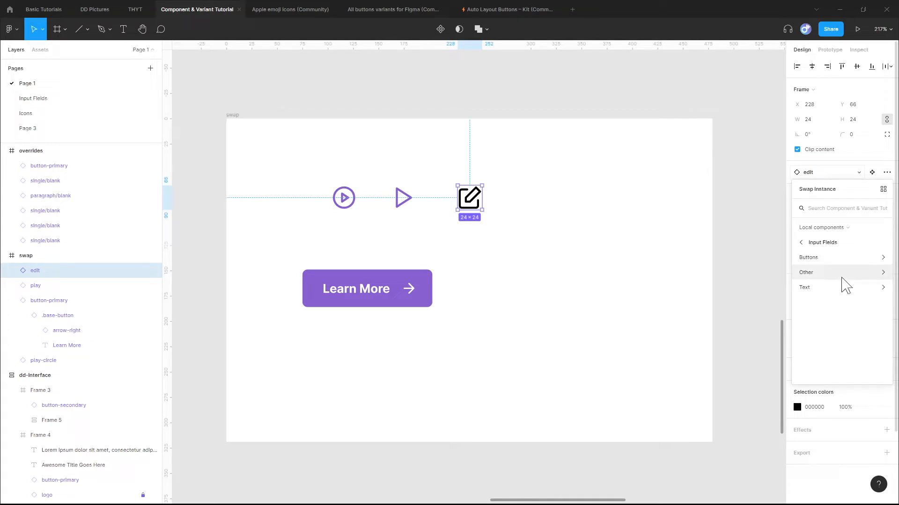
pyautogui.click(841, 259)
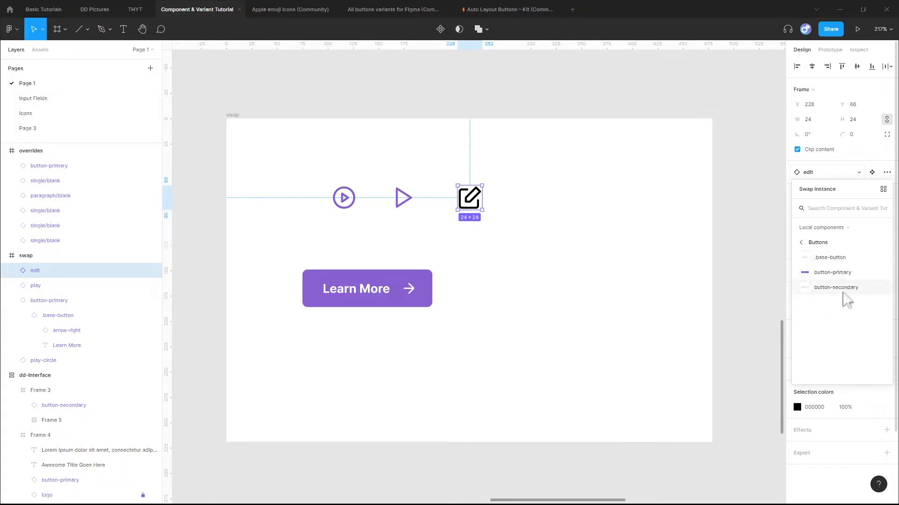
pyautogui.click(844, 275)
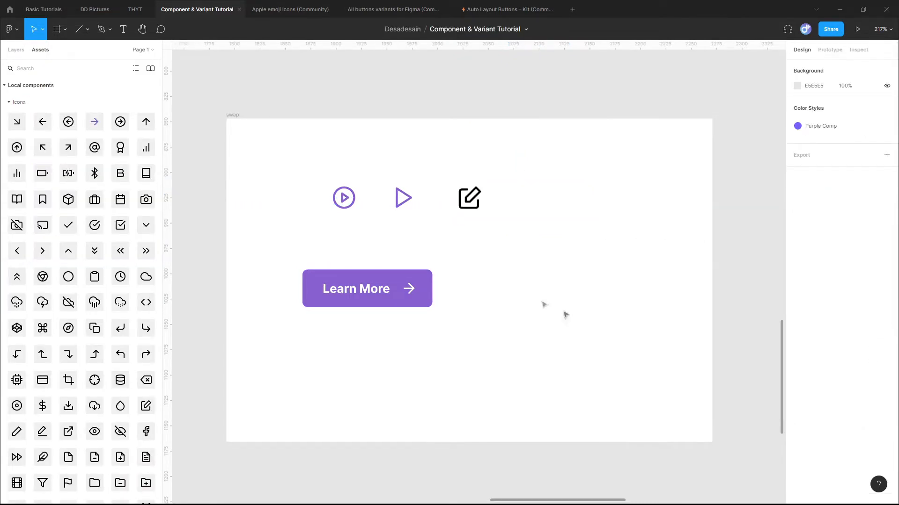
# Try swapping the edit icon for button-primary by searching the local components for "button", and undo the swap.
pyautogui.click(470, 201)
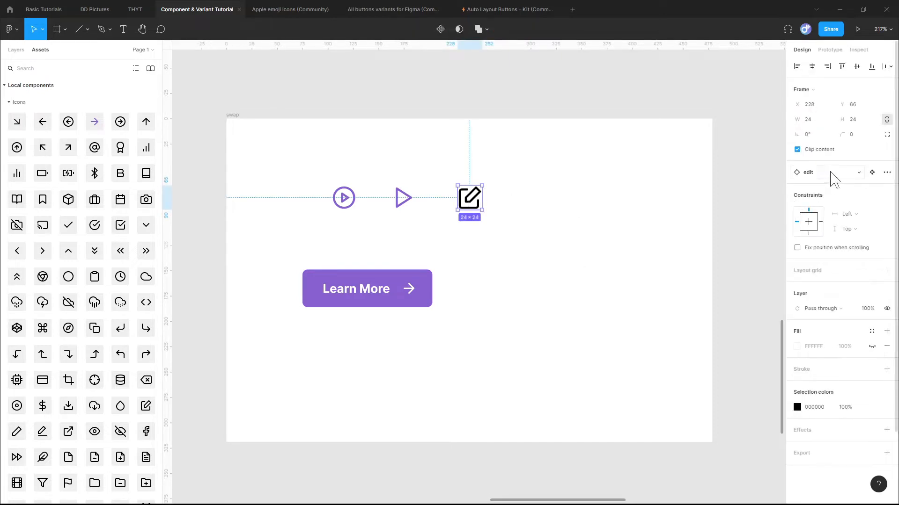
pyautogui.click(831, 172)
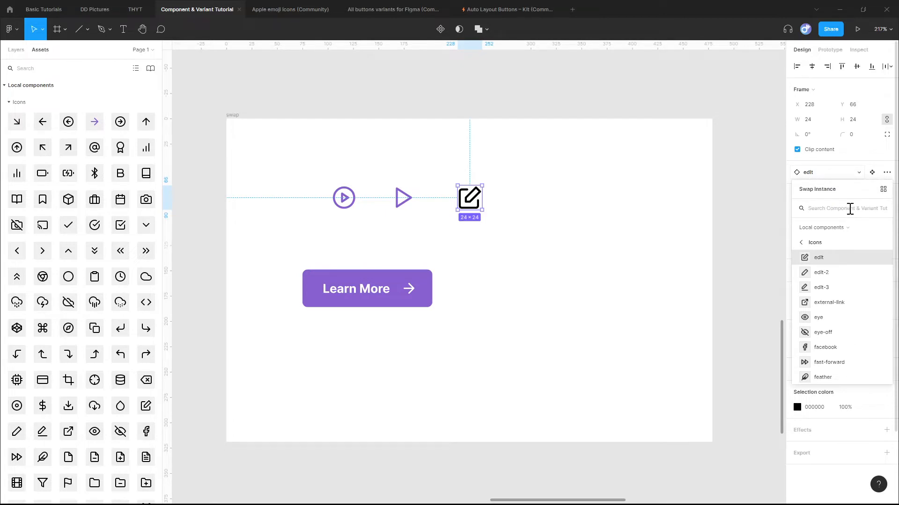
pyautogui.write('button')
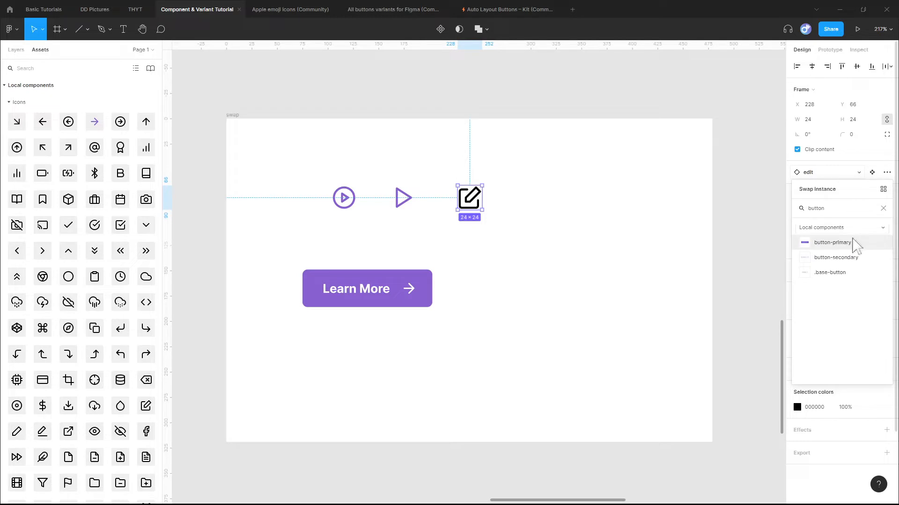
pyautogui.click(849, 246)
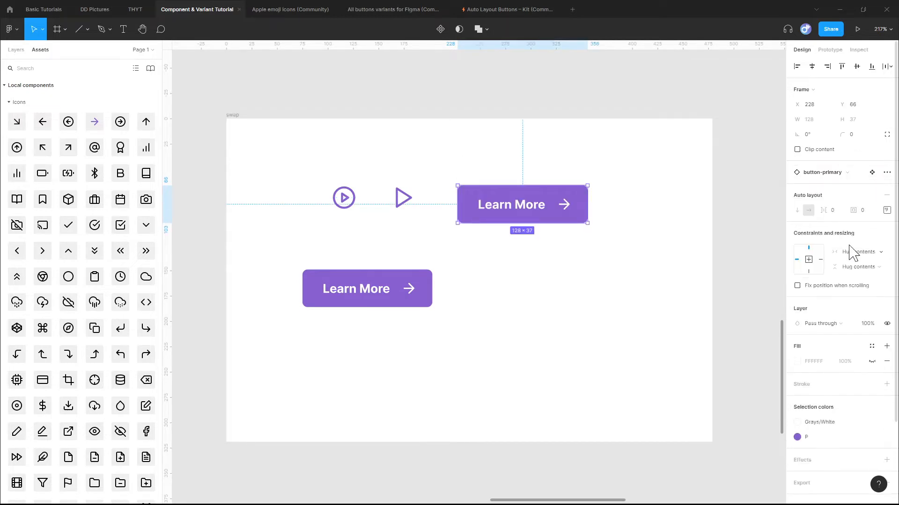
pyautogui.hotkey('ctrl', 'z')
pyautogui.click(213, 278)
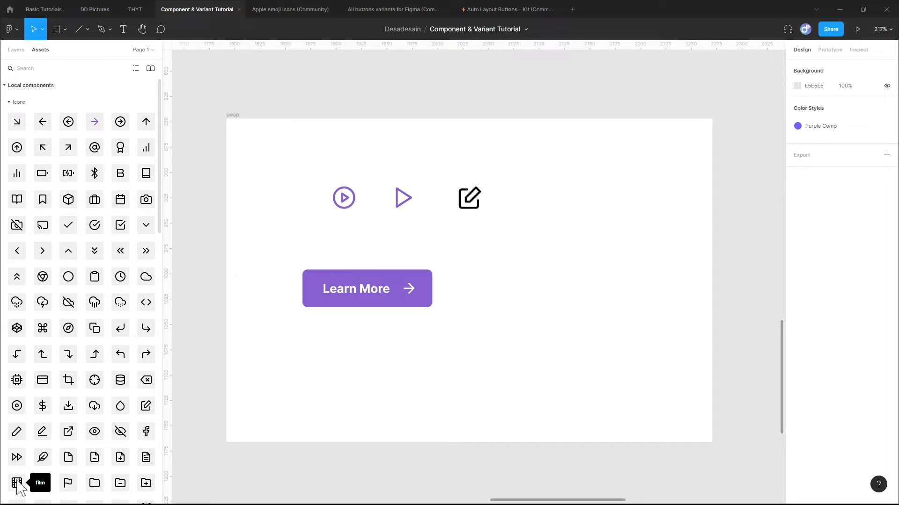
# Replace the edit icon instance in the swap frame with the film icon from the local components.
pyautogui.moveTo(20, 492); pyautogui.dragTo(486, 260)
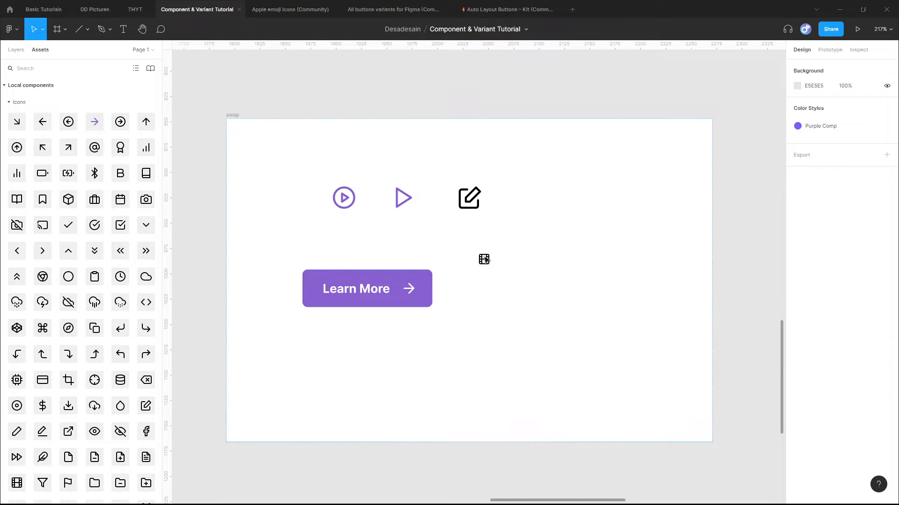
pyautogui.moveTo(484, 259); pyautogui.dragTo(470, 202)
pyautogui.moveTo(470, 202); pyautogui.dragTo(473, 202)
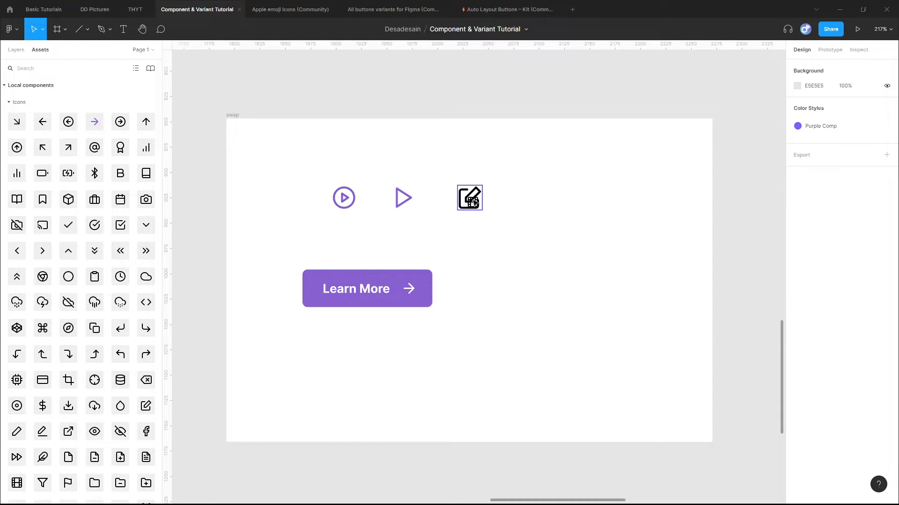
pyautogui.moveTo(474, 202); pyautogui.dragTo(473, 199)
pyautogui.moveTo(474, 199); pyautogui.dragTo(474, 199)
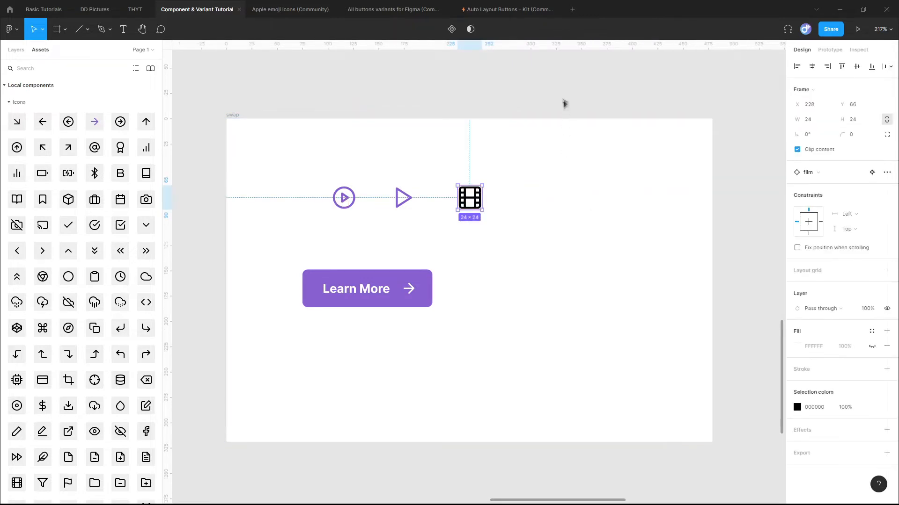
# Swap the arrow icon inside the Learn More button of the swap frame for the play icon from the local components.
pyautogui.click(563, 91)
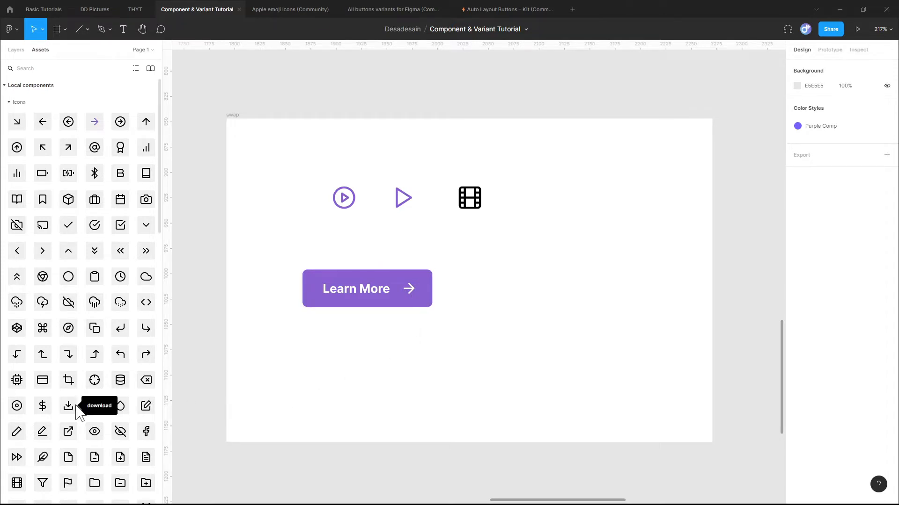
pyautogui.scroll(-10, 81, 412)
pyautogui.scroll(8, 76, 412)
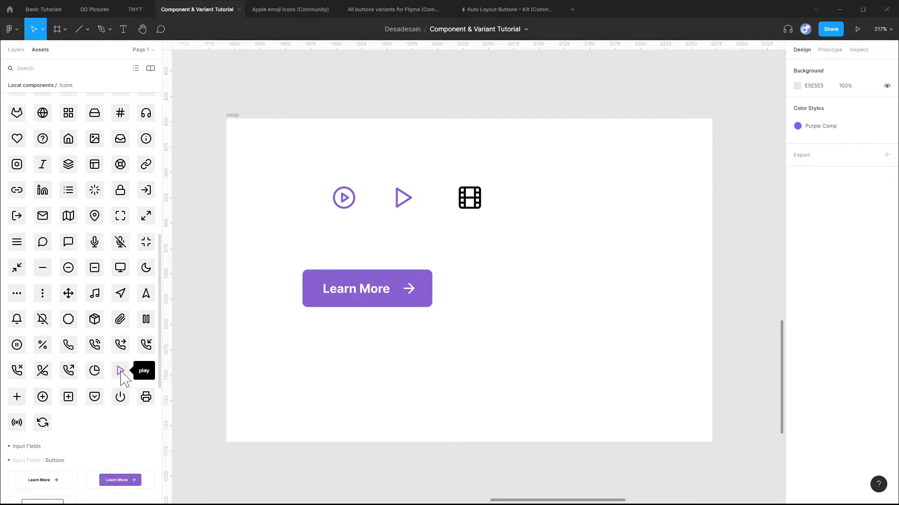
pyautogui.moveTo(121, 374); pyautogui.dragTo(409, 292)
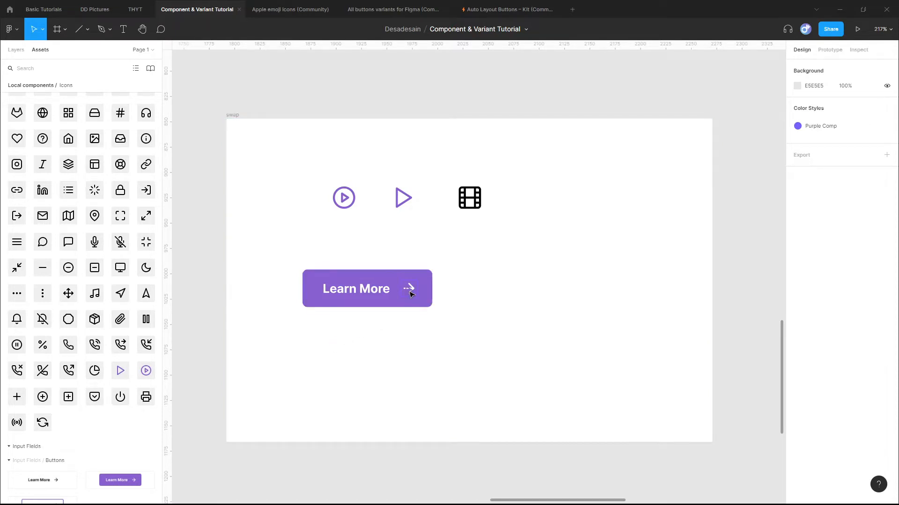
pyautogui.moveTo(411, 293); pyautogui.dragTo(412, 291)
pyautogui.moveTo(415, 294); pyautogui.dragTo(415, 294)
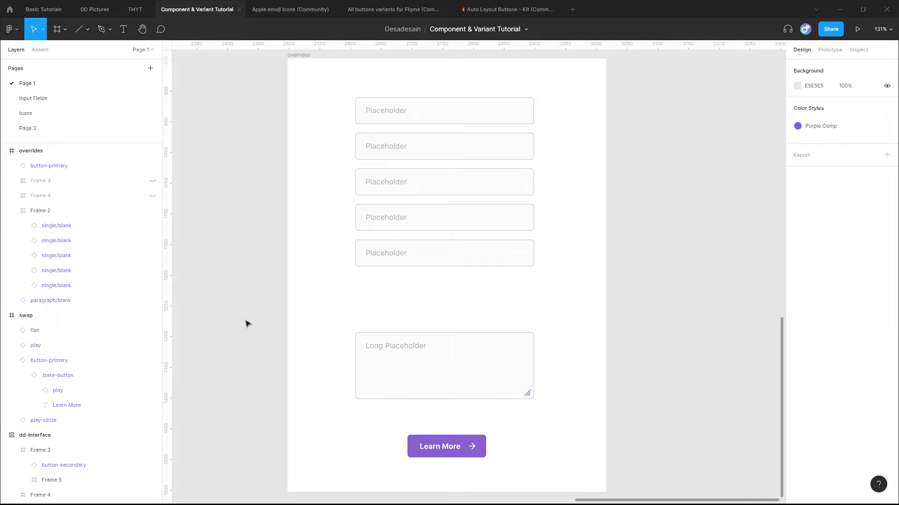
# Make the hidden Frame 4 and Frame 3 visible in the overrides frame.
pyautogui.click(151, 196)
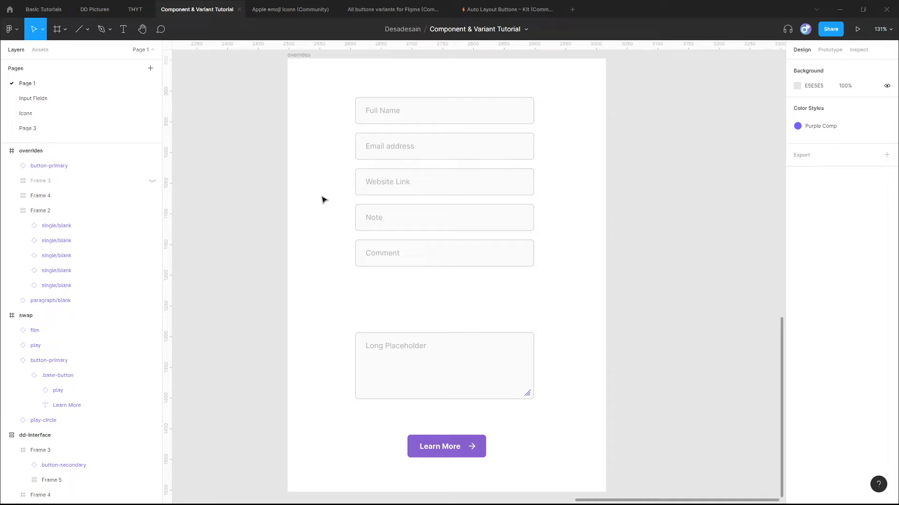
pyautogui.click(152, 181)
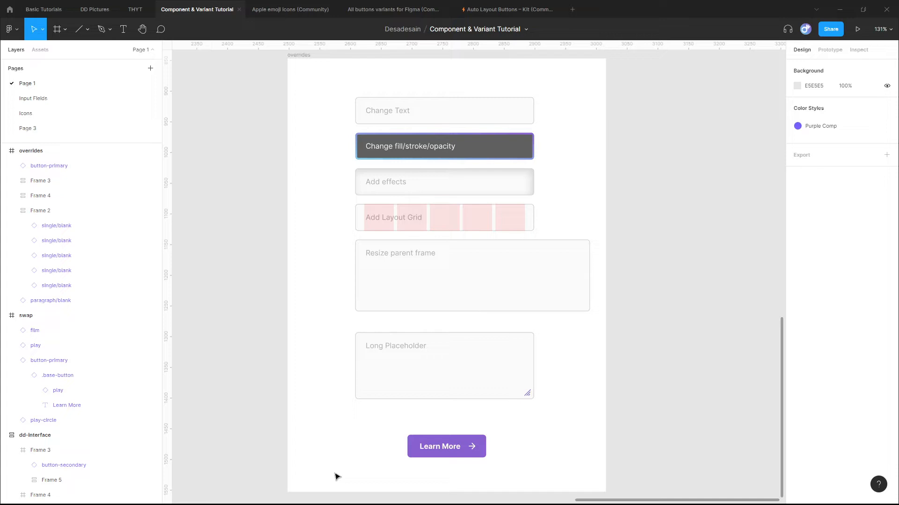
# Examine the nested layers of the paragraph/blank instance, including the lines inside Group 1.
pyautogui.scroll(5, 425, 416)
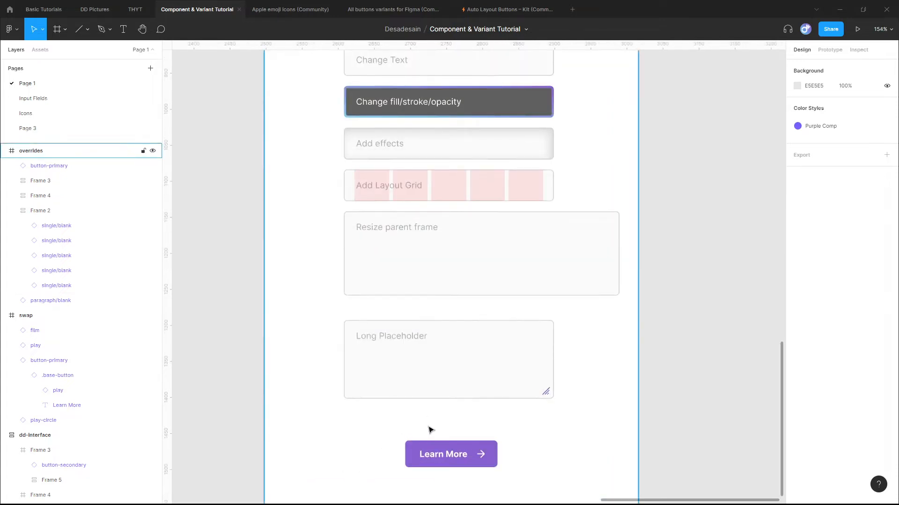
pyautogui.click(435, 370)
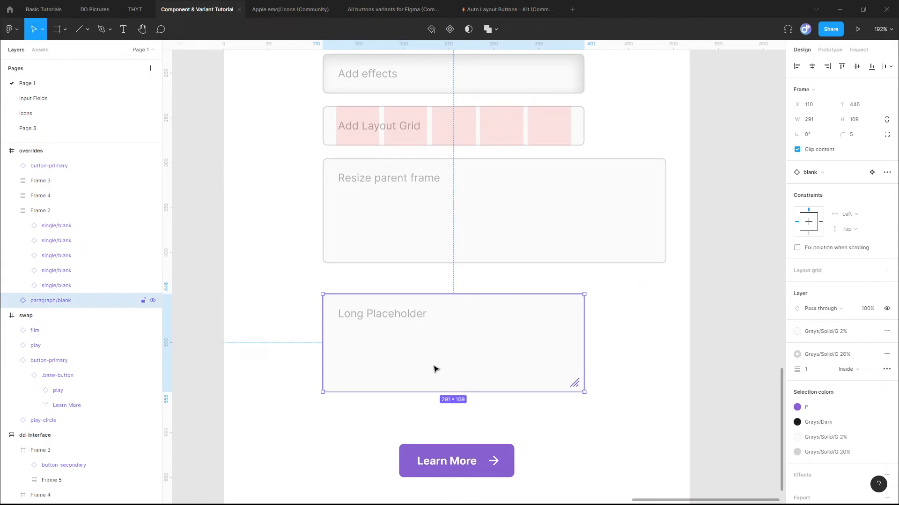
pyautogui.click(12, 300)
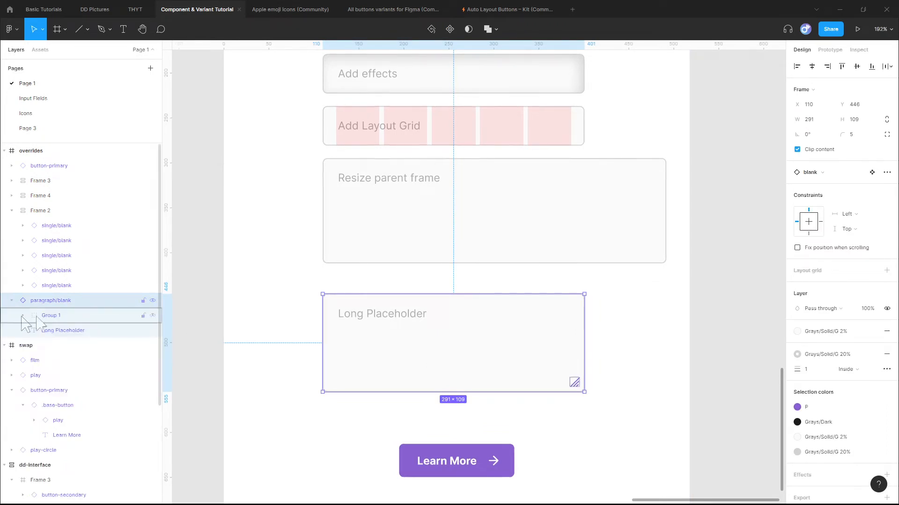
pyautogui.click(75, 330)
pyautogui.click(71, 316)
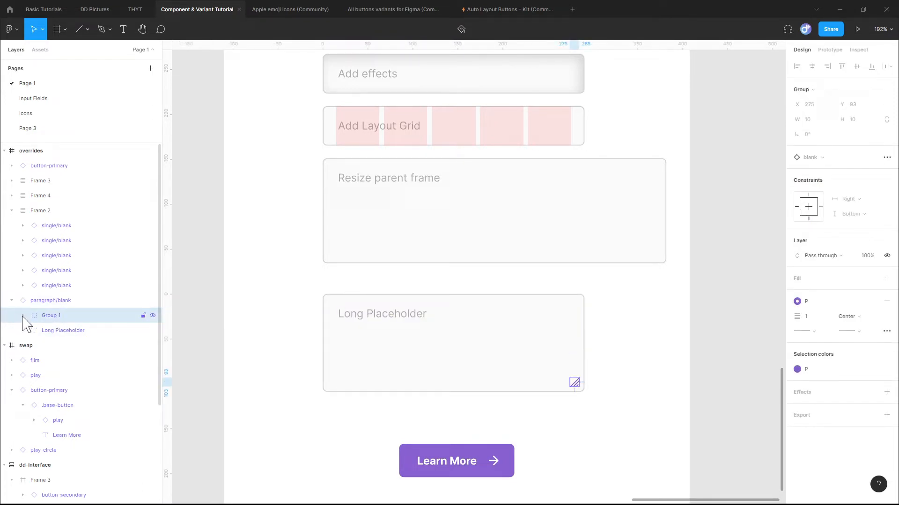
pyautogui.click(22, 316)
pyautogui.click(68, 333)
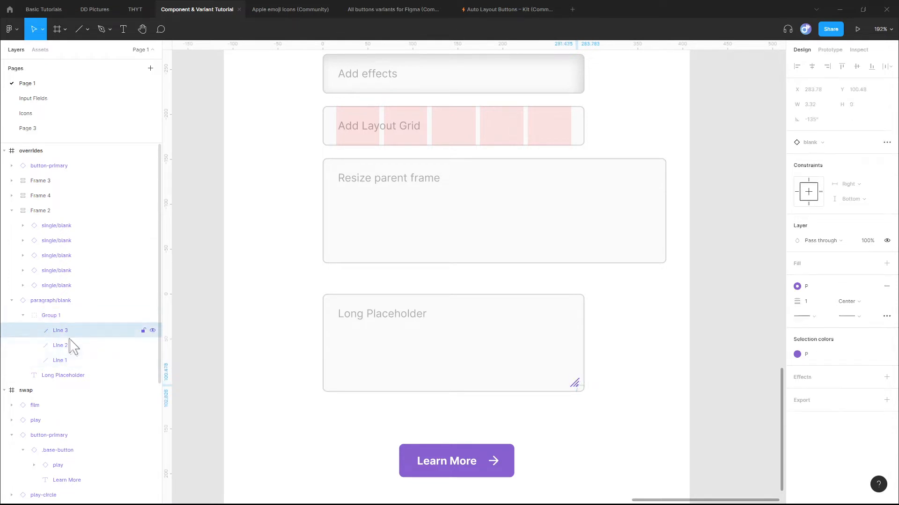
pyautogui.click(72, 346)
pyautogui.click(74, 361)
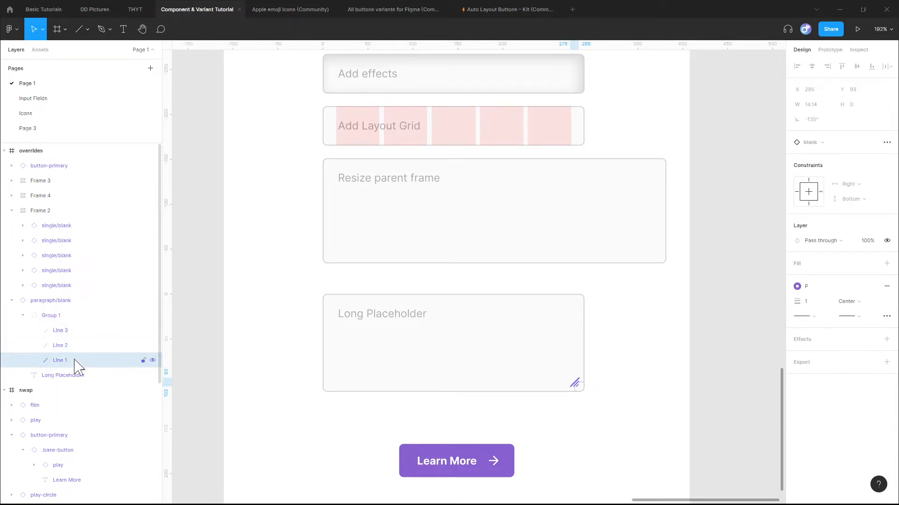
pyautogui.click(22, 315)
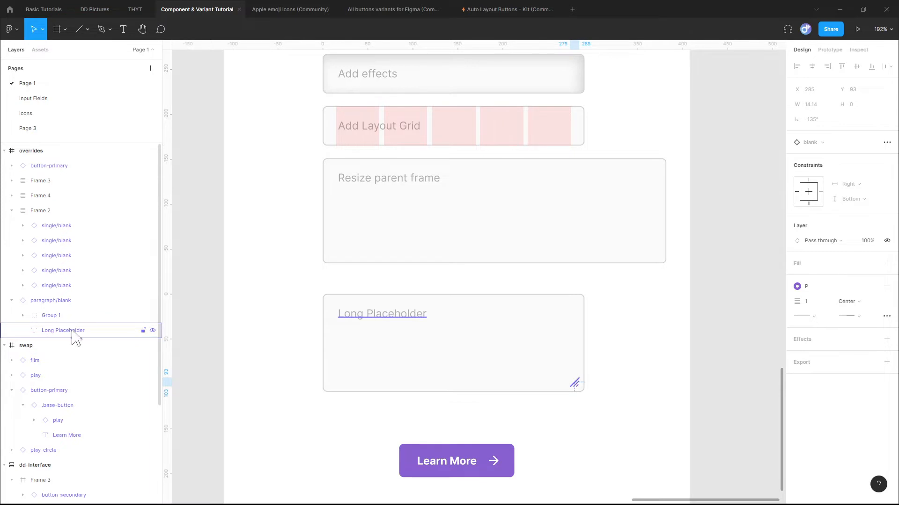
# Try to reorder Group 1 within the paragraph/blank instance, and move the instance down to Y 458.
pyautogui.moveTo(66, 321)
pyautogui.mouseDown()
pyautogui.moveTo(66, 344)
pyautogui.moveTo(70, 318)
pyautogui.moveTo(70, 328)
pyautogui.mouseUp()
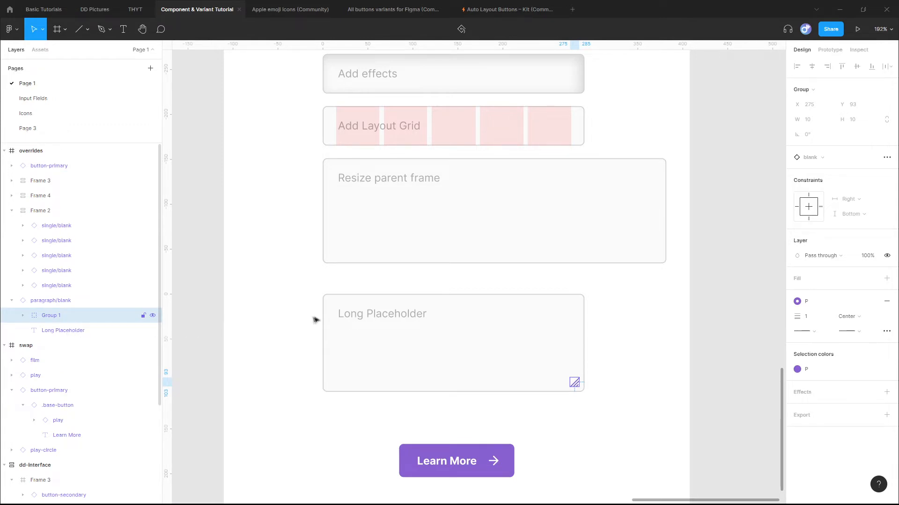
pyautogui.click(354, 316)
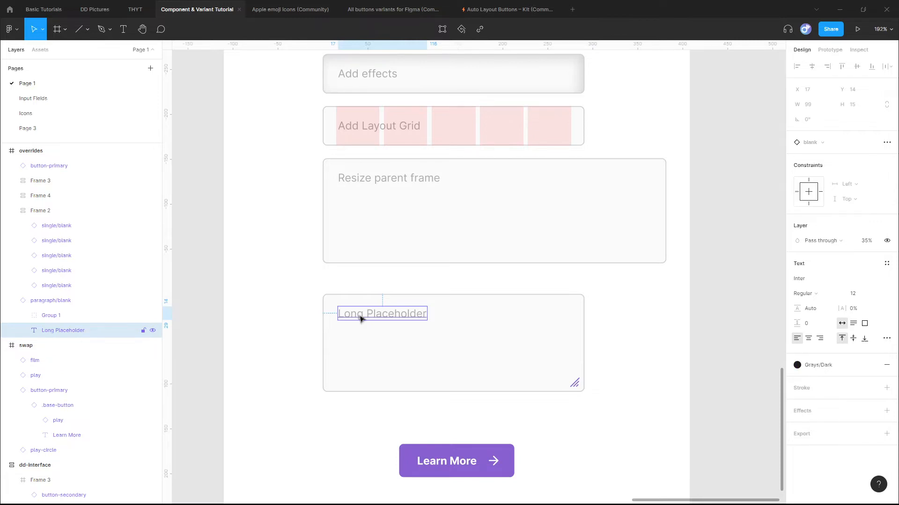
pyautogui.moveTo(374, 319)
pyautogui.mouseDown()
pyautogui.moveTo(386, 339)
pyautogui.moveTo(374, 329)
pyautogui.mouseUp()
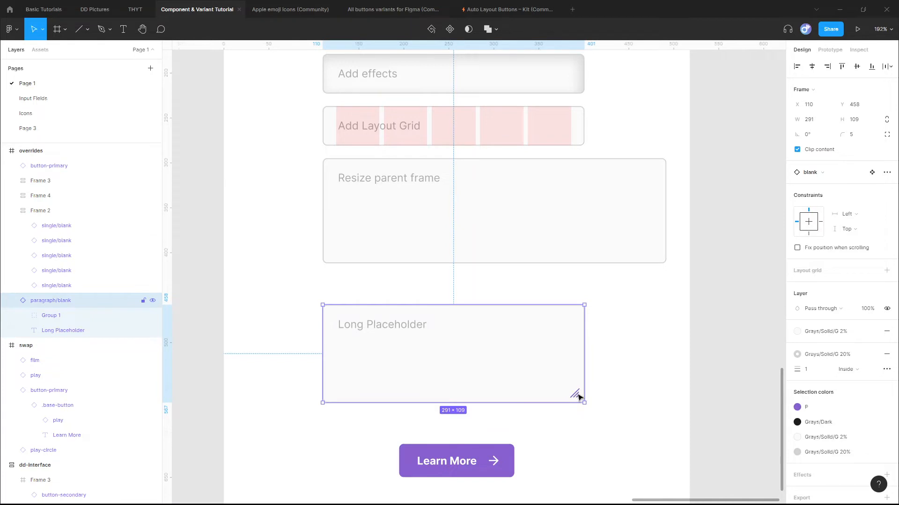
# Inspect Group 1 and the Long Placeholder text in the paragraph/blank instance, and toggle the text's visibility.
pyautogui.doubleClick(577, 395)
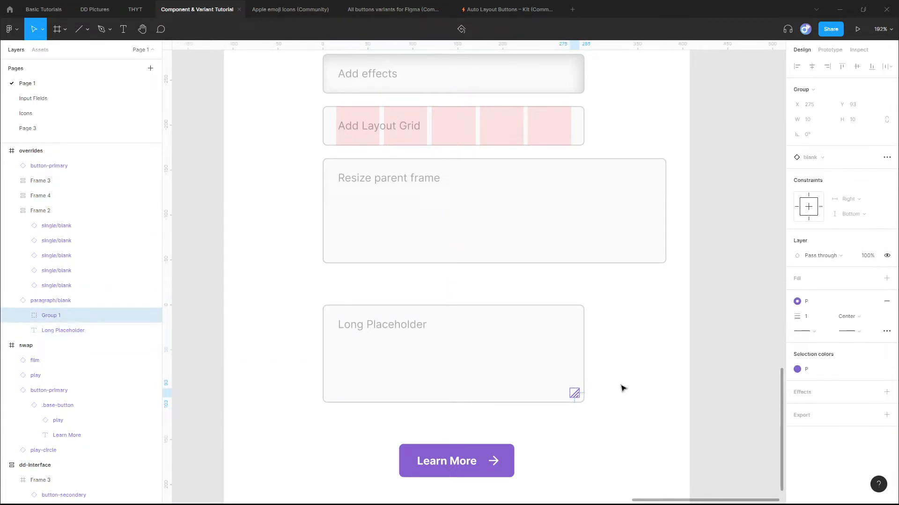
pyautogui.click(385, 326)
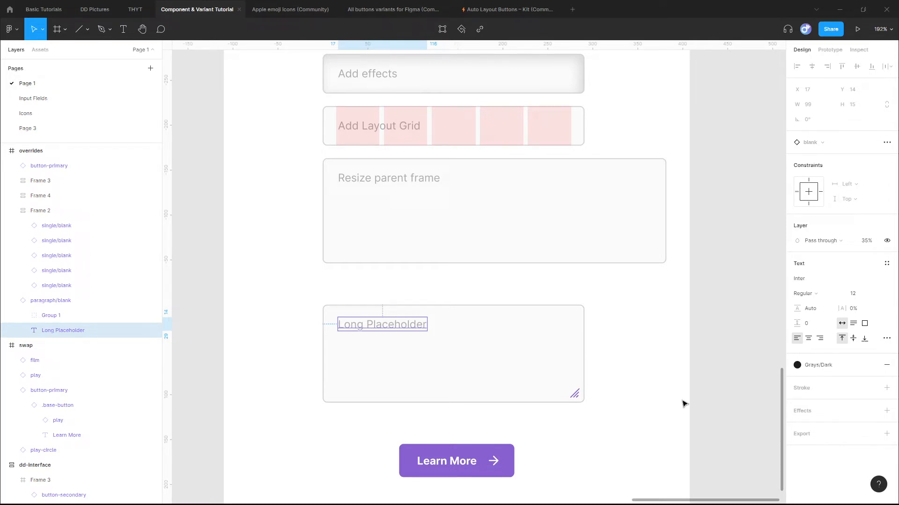
pyautogui.click(575, 396)
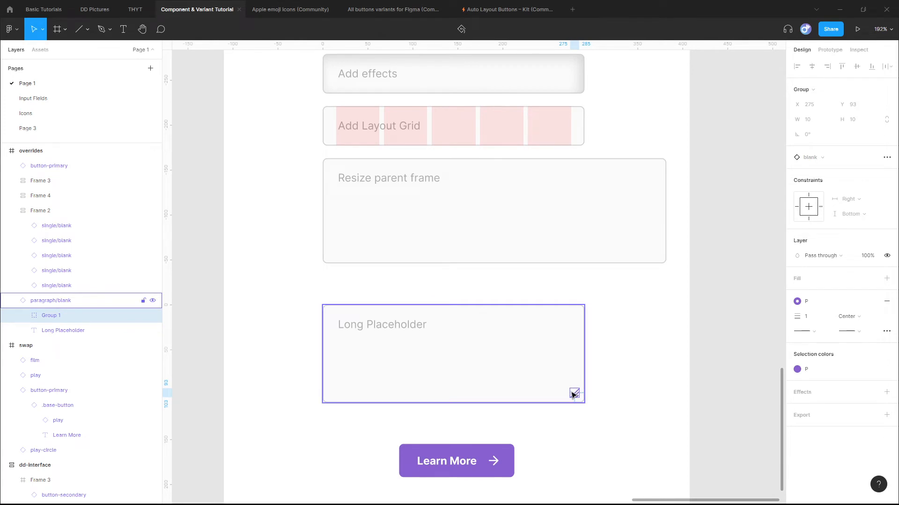
pyautogui.click(380, 328)
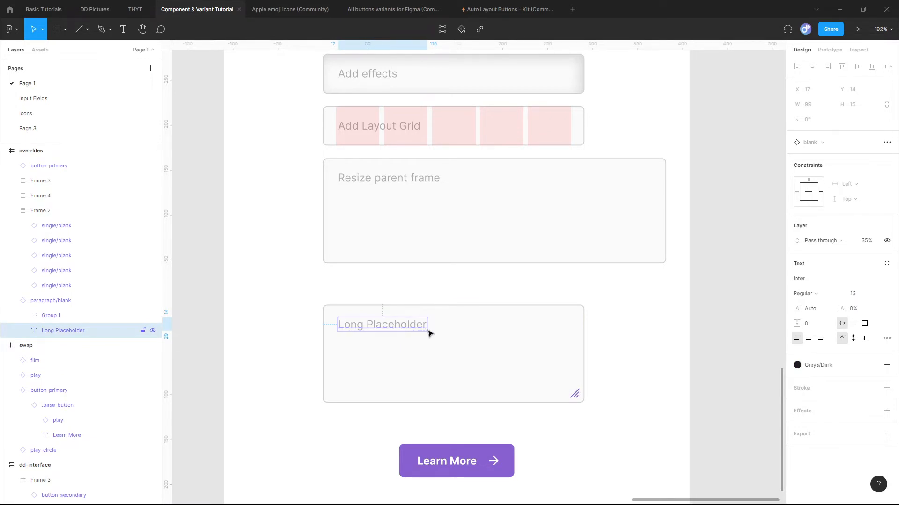
pyautogui.click(223, 344)
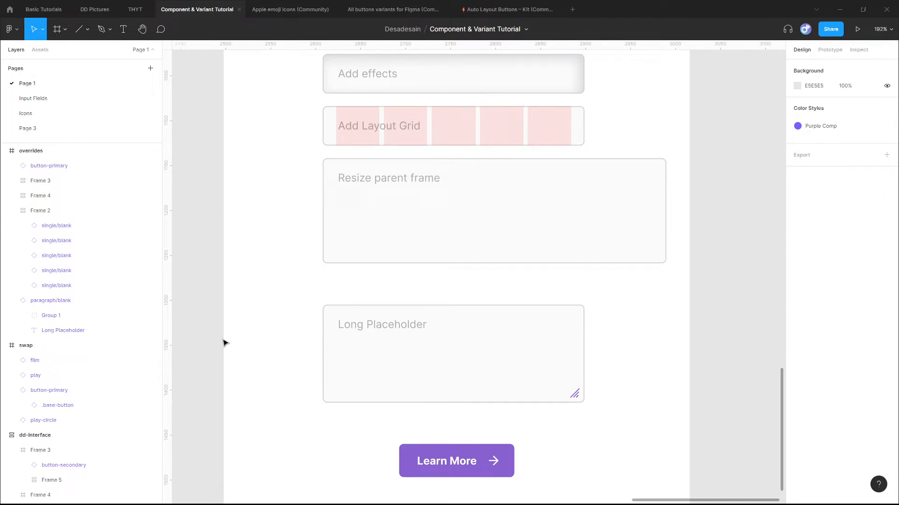
pyautogui.doubleClick(373, 331)
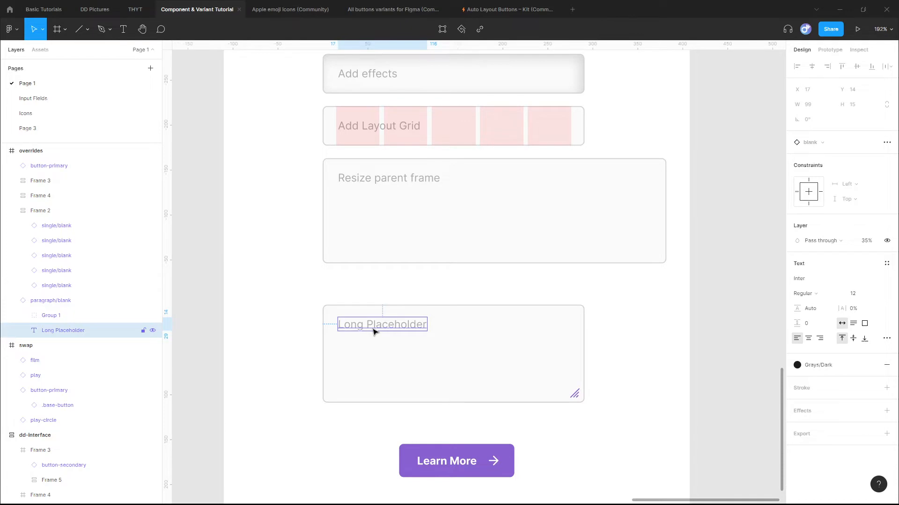
pyautogui.hotkey('ctrl', 'shift', 'h')
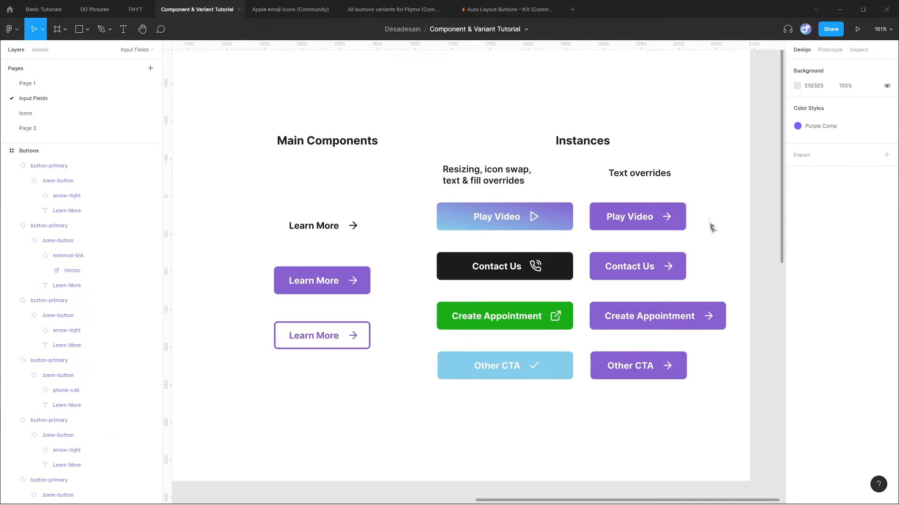
# Push the overrides of the gradient Play Video instance to its button-primary main component, and check the main component.
pyautogui.click(558, 225)
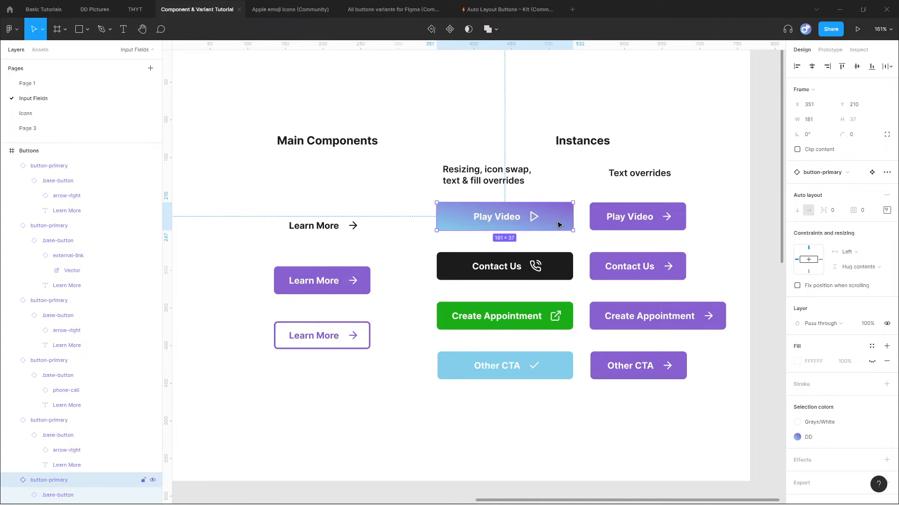
pyautogui.rightClick(557, 216)
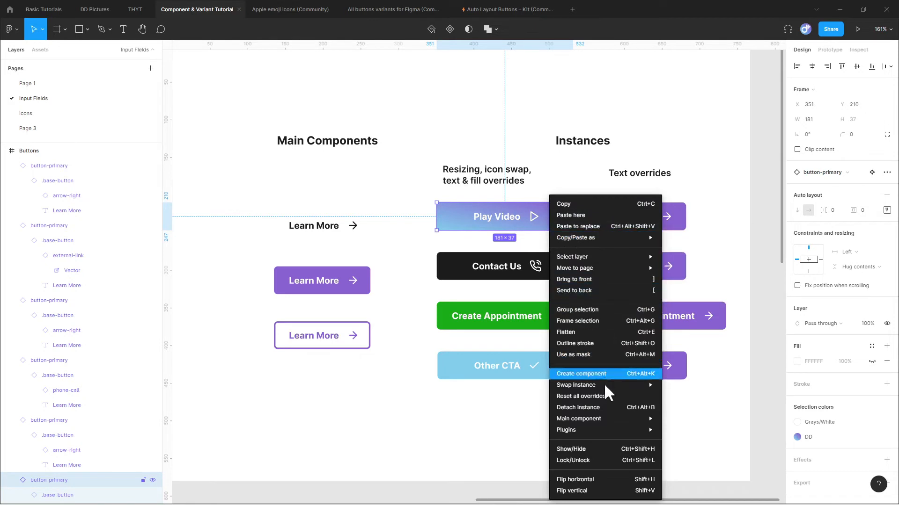
pyautogui.moveTo(609, 426)
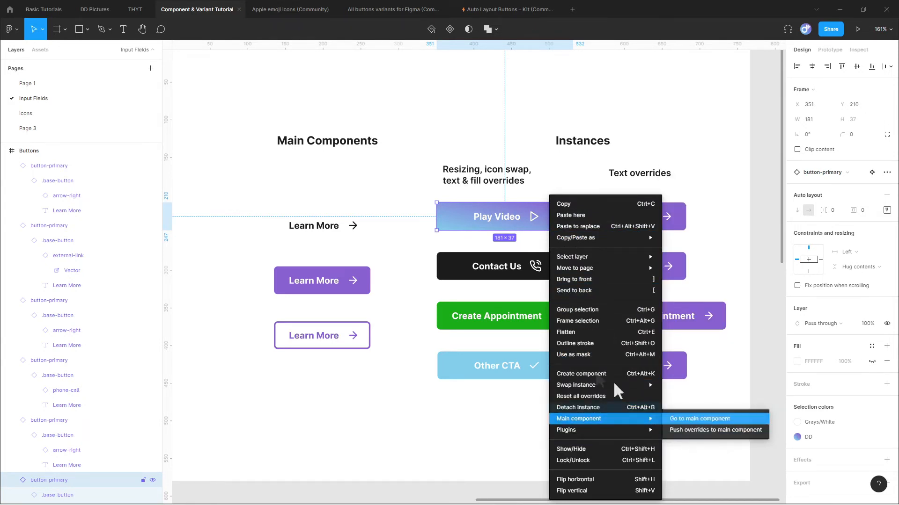
pyautogui.click(530, 230)
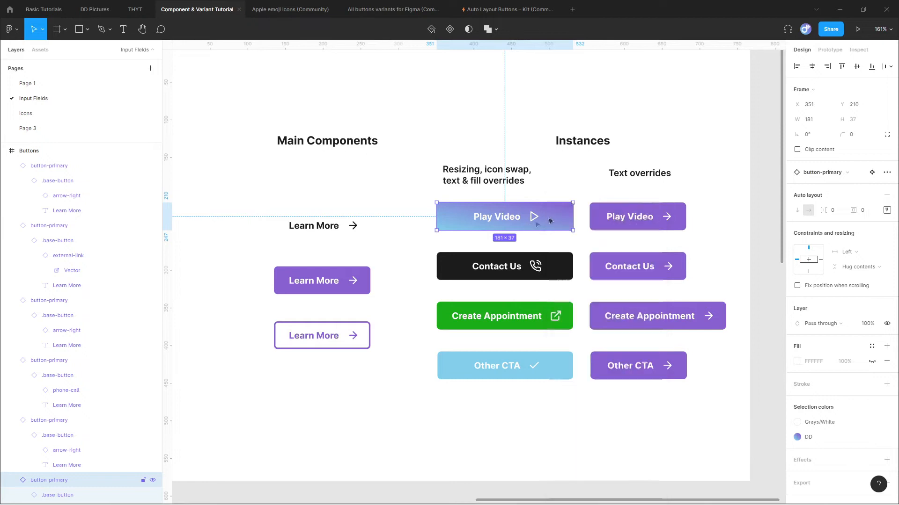
pyautogui.click(888, 173)
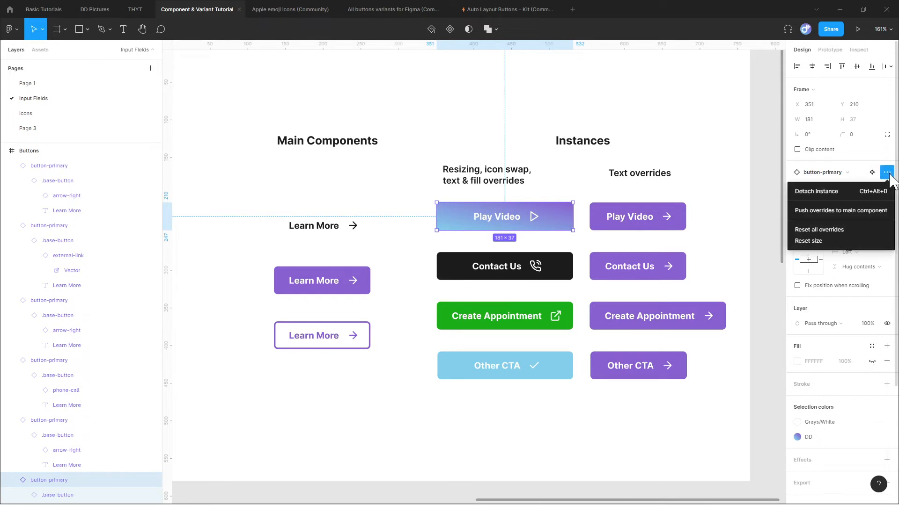
pyautogui.click(861, 210)
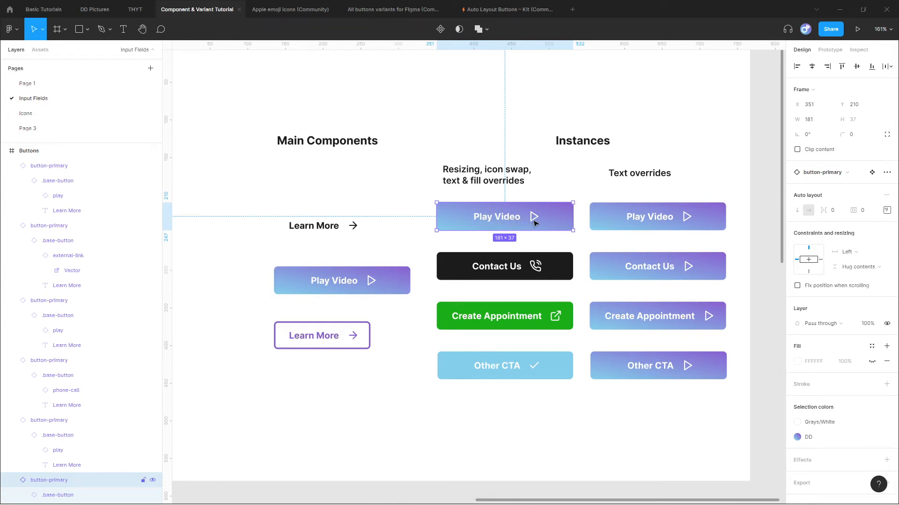
pyautogui.click(365, 287)
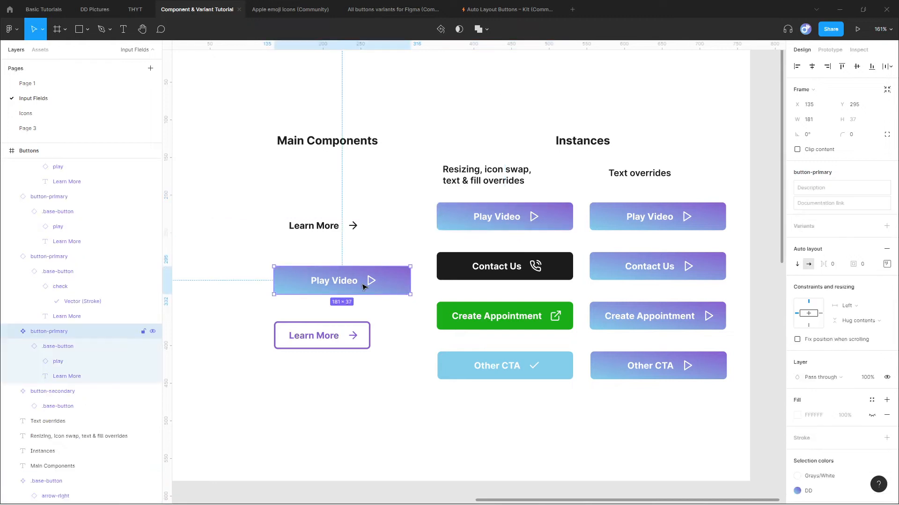
pyautogui.click(394, 329)
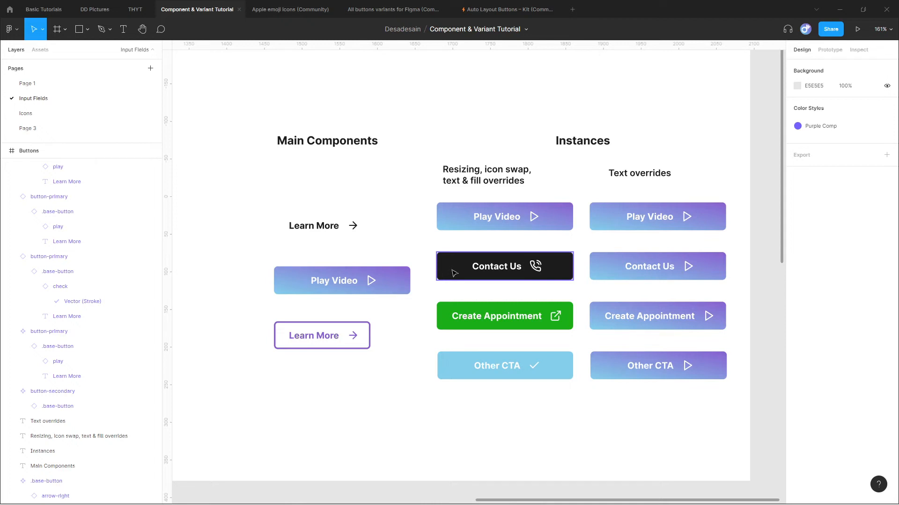
# On Page 1, change the gradient fill of the Play Video button nested in the navbar instance to Notif/Green.
pyautogui.press('pageup')
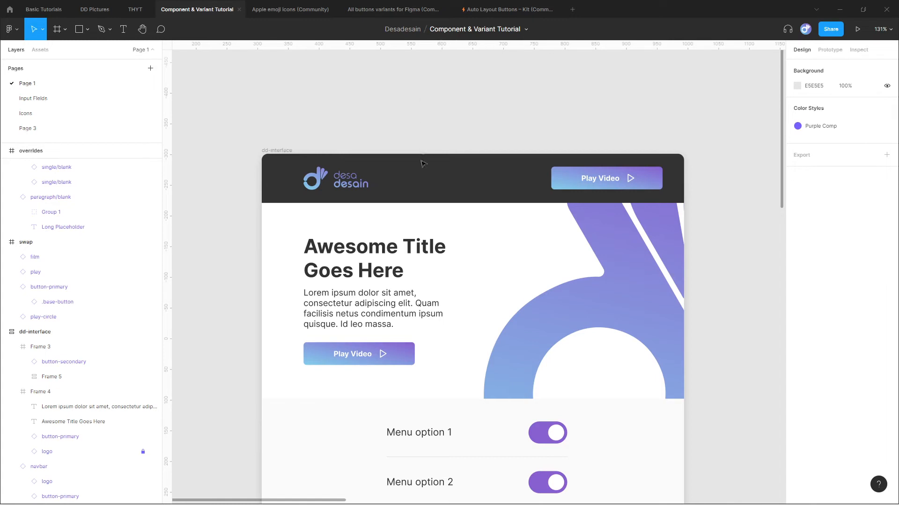
pyautogui.click(423, 182)
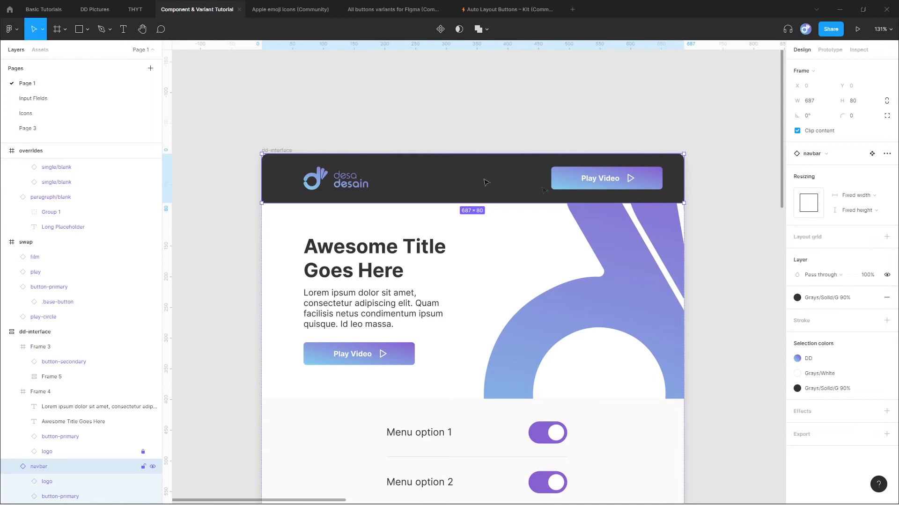
pyautogui.click(575, 185)
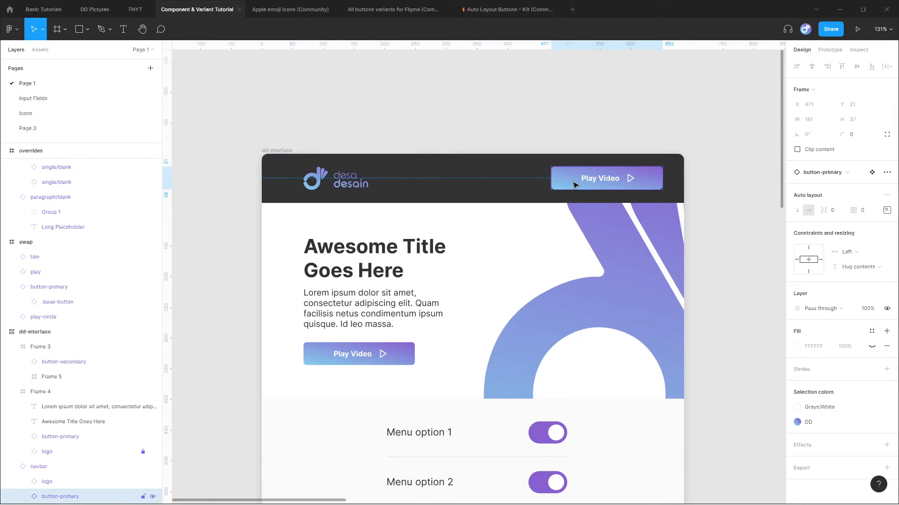
pyautogui.click(809, 425)
pyautogui.scroll(-3, 714, 473)
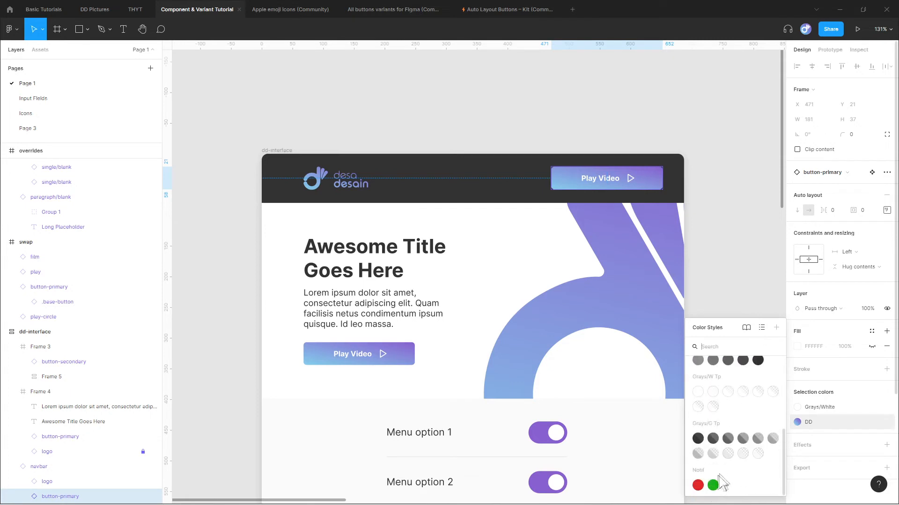
pyautogui.click(712, 483)
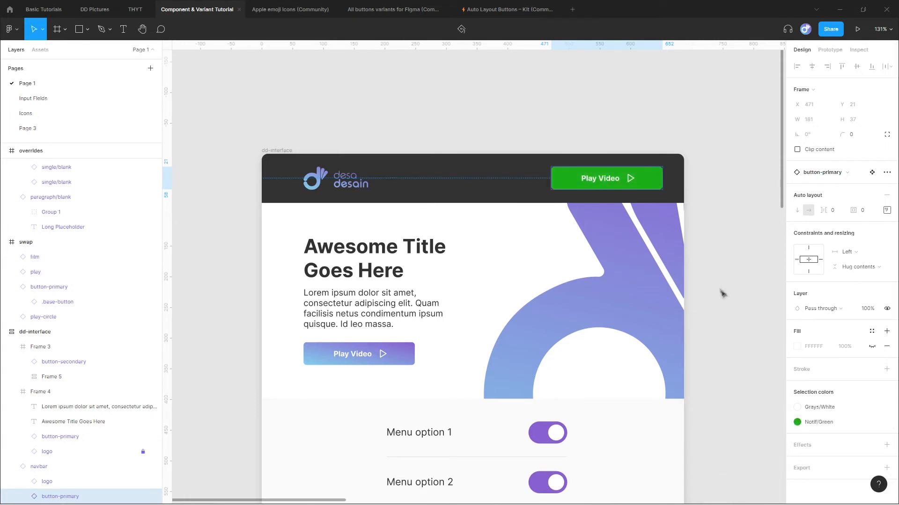
# Check the detach and reset options offered for the green Play Video button in the navbar.
pyautogui.rightClick(647, 182)
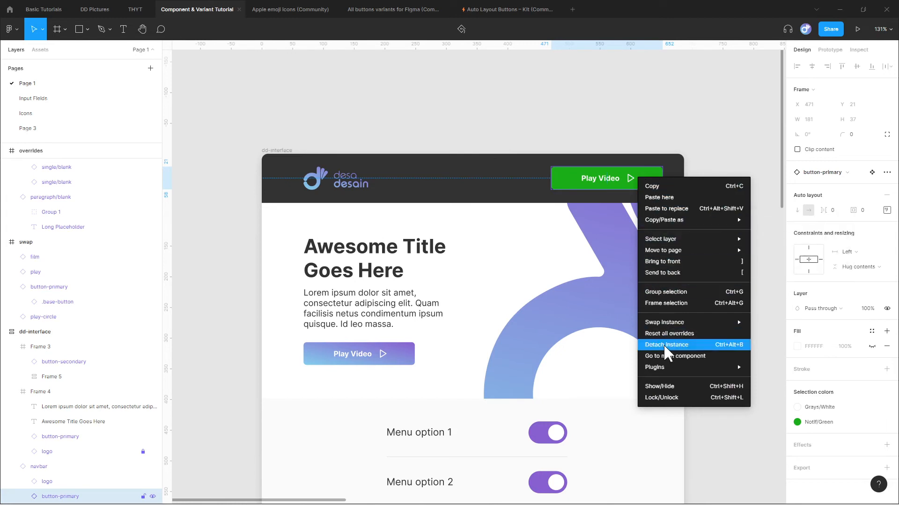
pyautogui.click(887, 172)
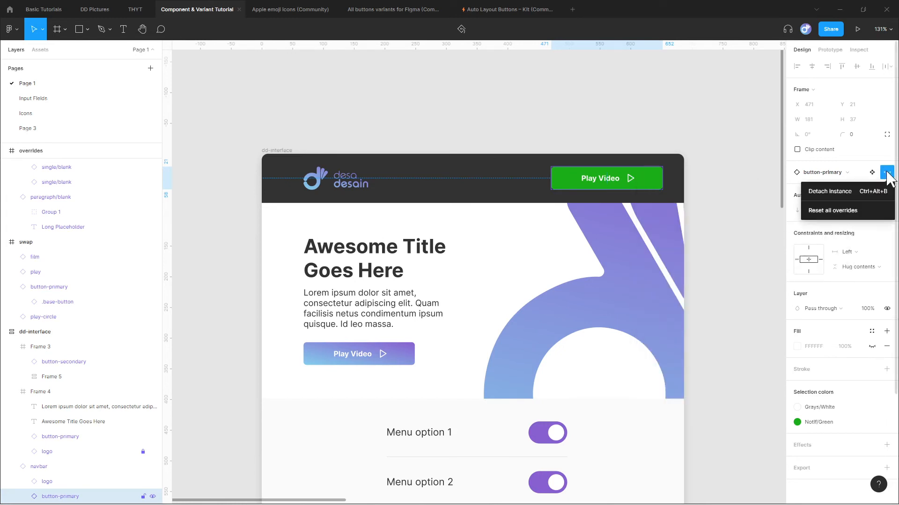
pyautogui.click(555, 134)
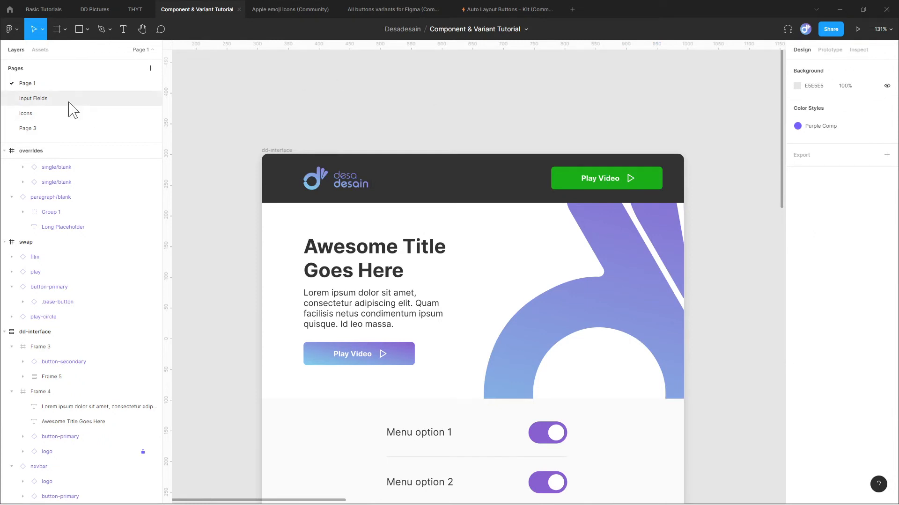
# Return to the Input Fields page and examine the button main components and their instances.
pyautogui.click(33, 99)
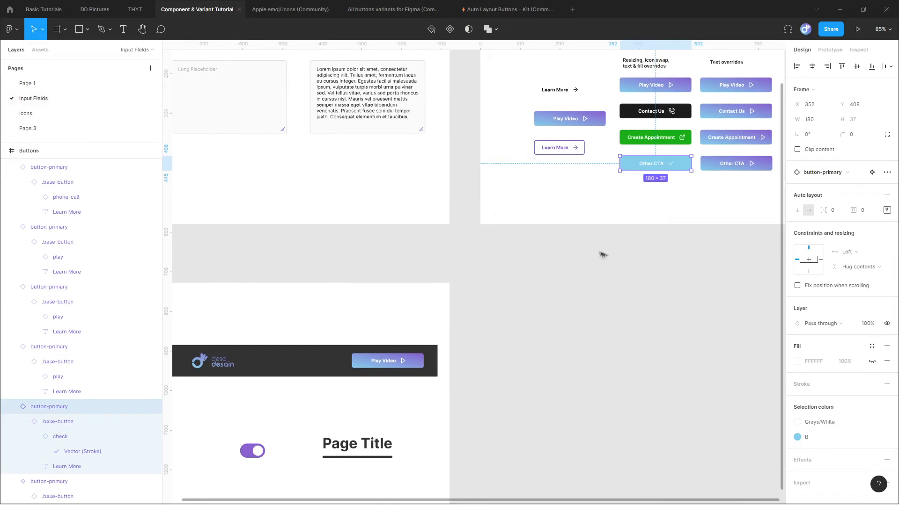
pyautogui.click(626, 264)
pyautogui.scroll(1, 726, 103)
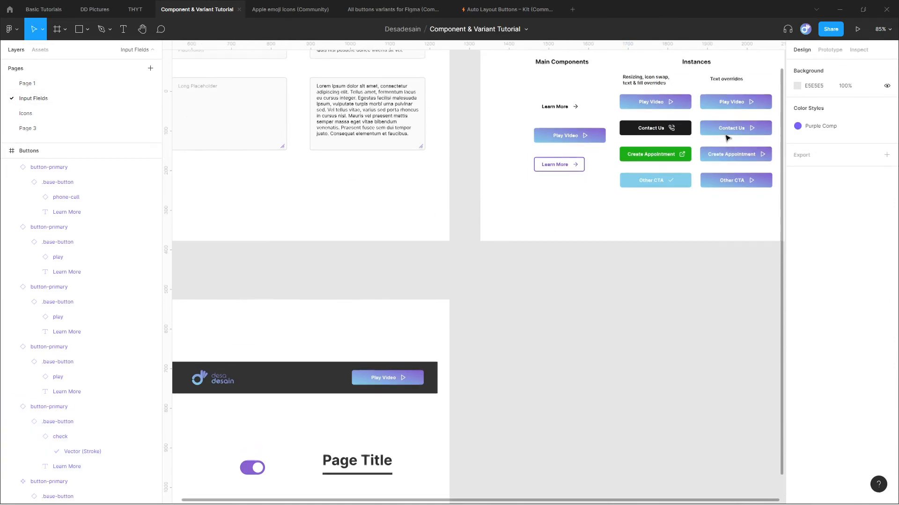
pyautogui.scroll(3, 726, 104)
pyautogui.scroll(3, 722, 103)
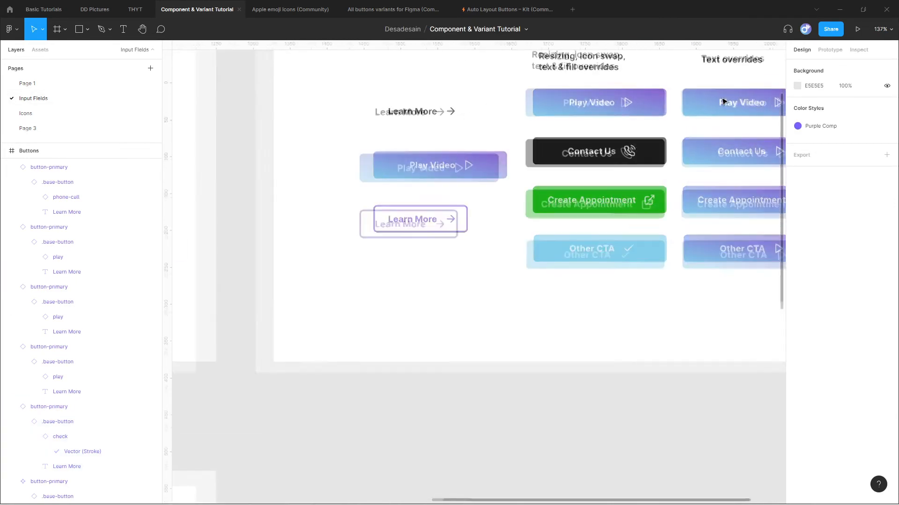
pyautogui.scroll(3, 719, 111)
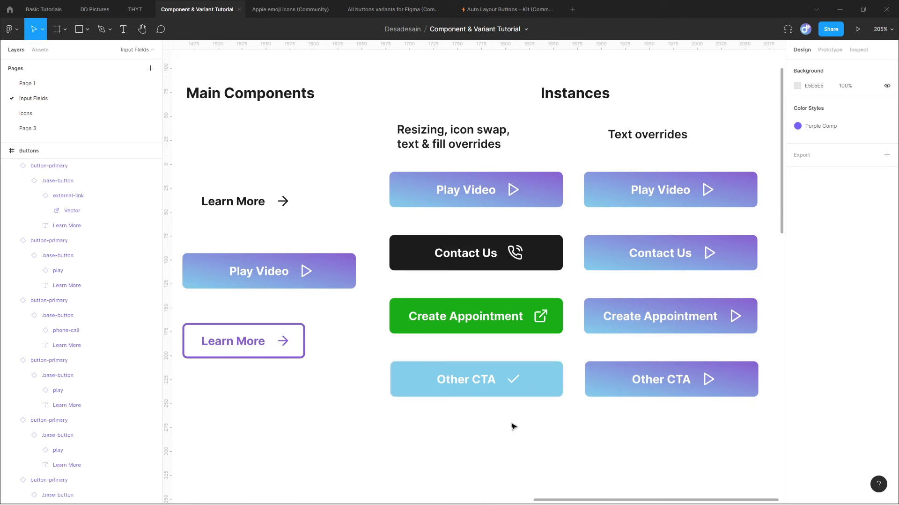
# Select the Contact Us, Create Appointment and Other CTA instances in the fill-override column and review their reset all overrides option.
pyautogui.moveTo(545, 454); pyautogui.dragTo(382, 249)
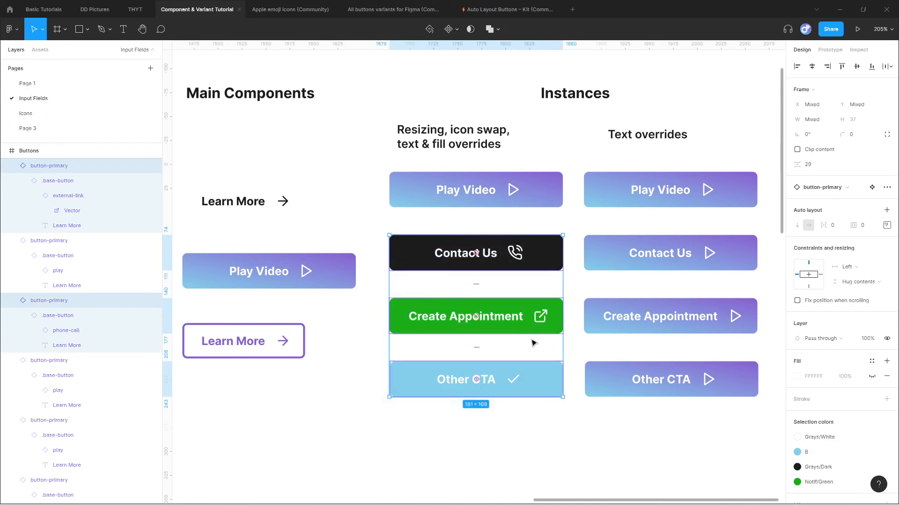
pyautogui.rightClick(537, 377)
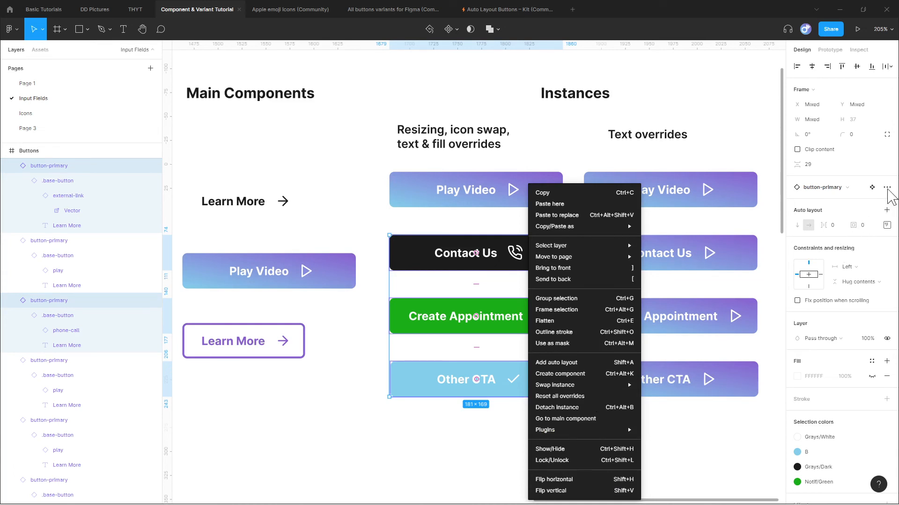
pyautogui.click(889, 197)
pyautogui.click(887, 189)
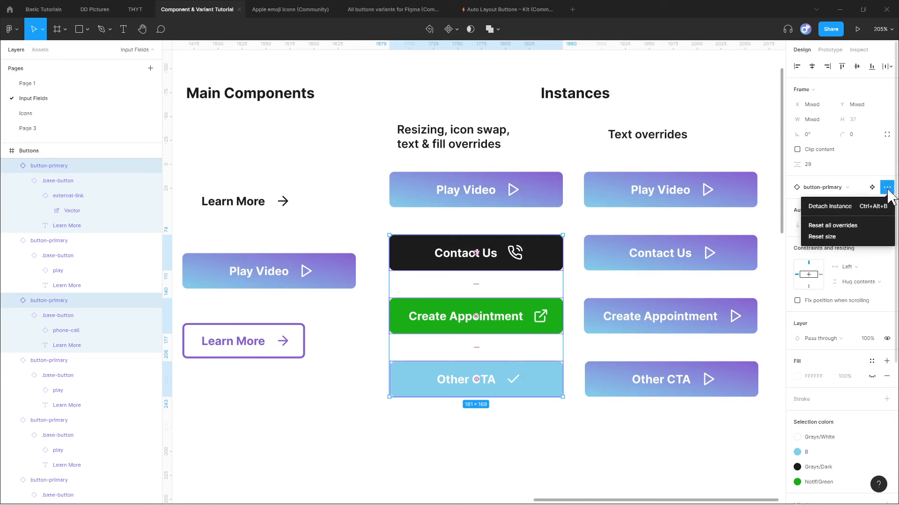
pyautogui.click(856, 220)
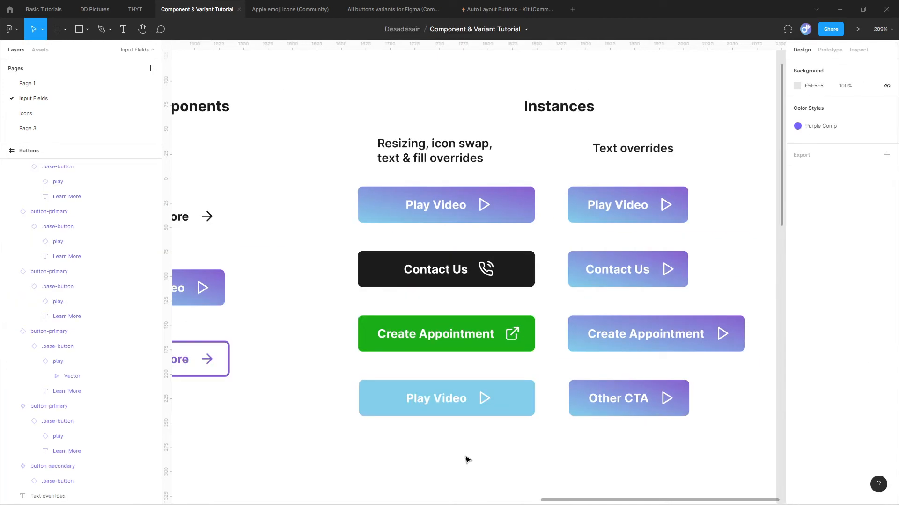
pyautogui.click(469, 399)
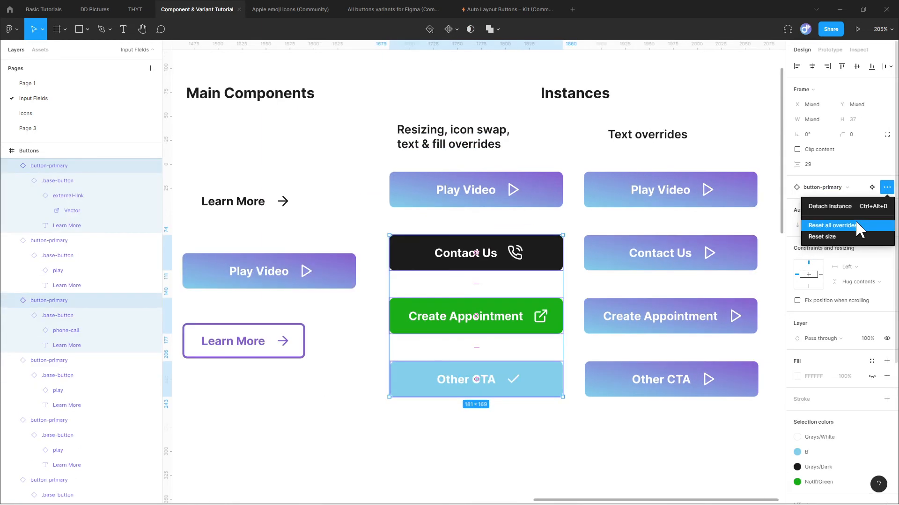
pyautogui.click(855, 225)
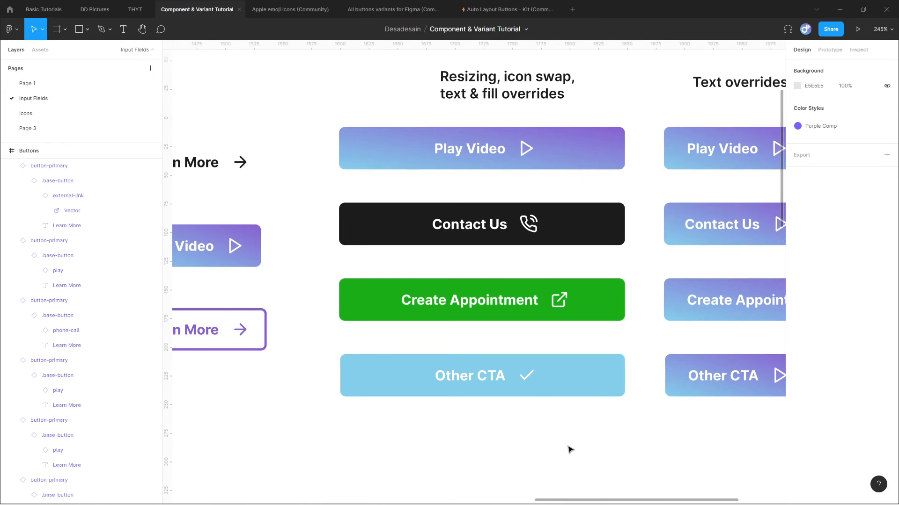
# Reset the overrides of only the text layer inside the light blue Other CTA instance.
pyautogui.click(465, 387)
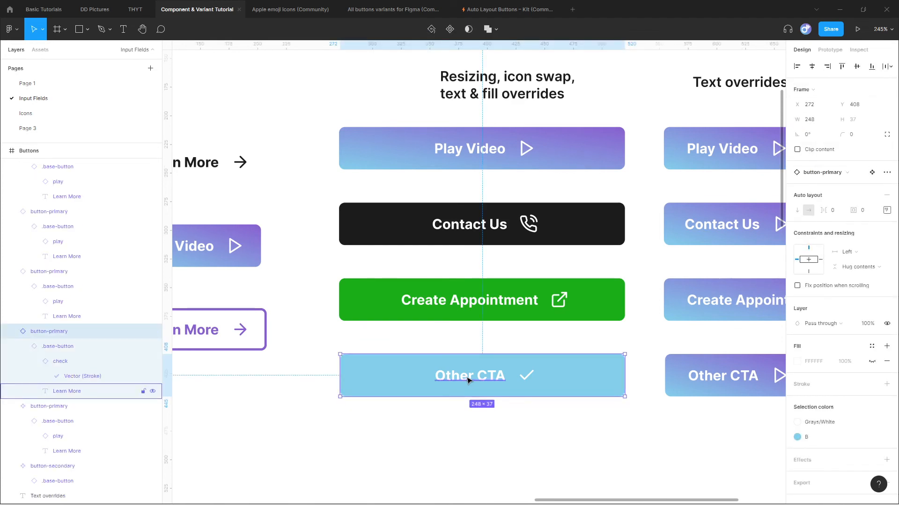
pyautogui.click(468, 380)
pyautogui.rightClick(468, 380)
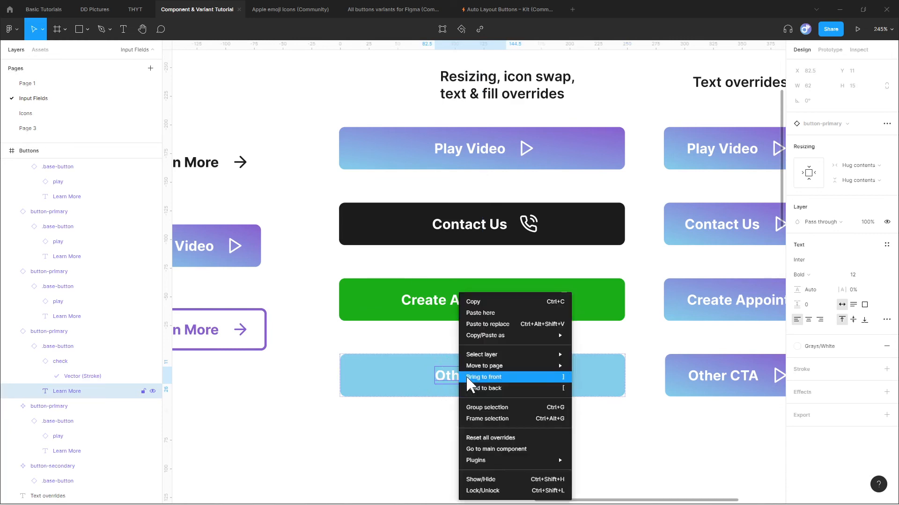
pyautogui.click(512, 435)
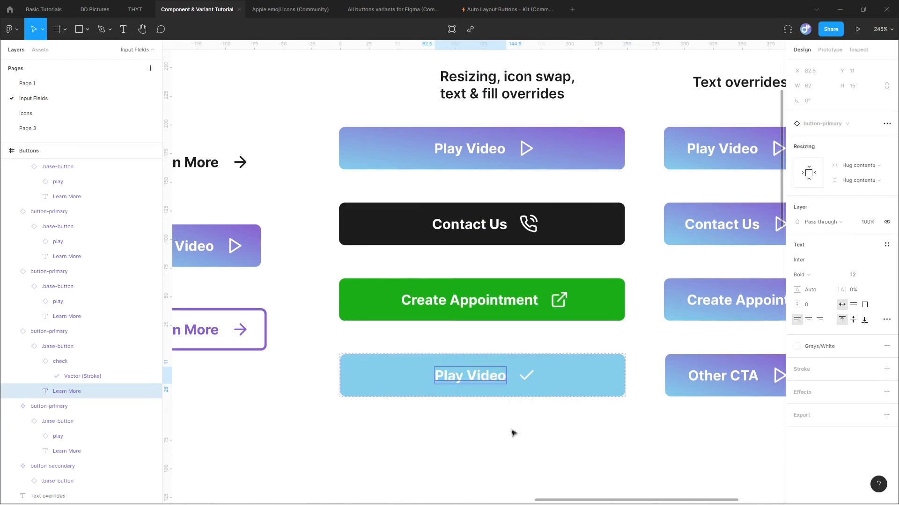
# Reset the overrides of the check icon nested in the light blue button instance.
pyautogui.keyDown('ctrl'); pyautogui.scroll(-2, 614, 332); pyautogui.keyUp('ctrl')
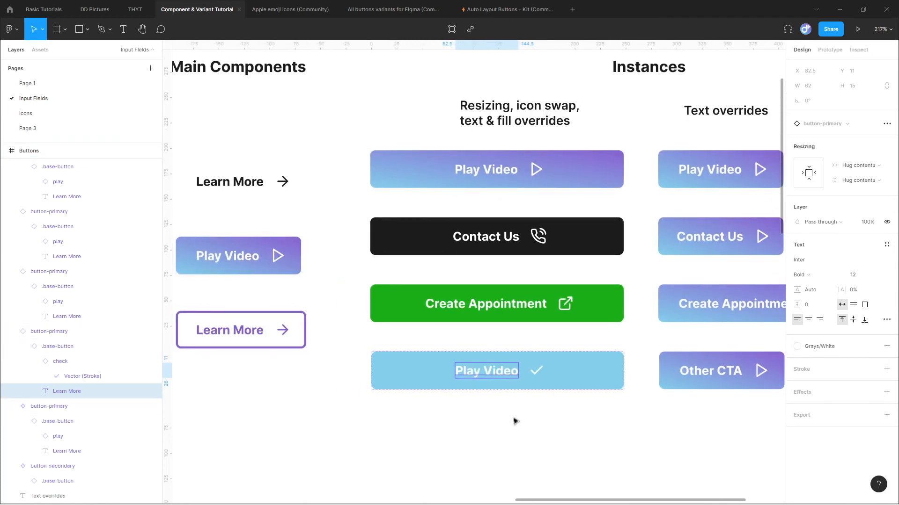
pyautogui.click(537, 373)
pyautogui.click(71, 363)
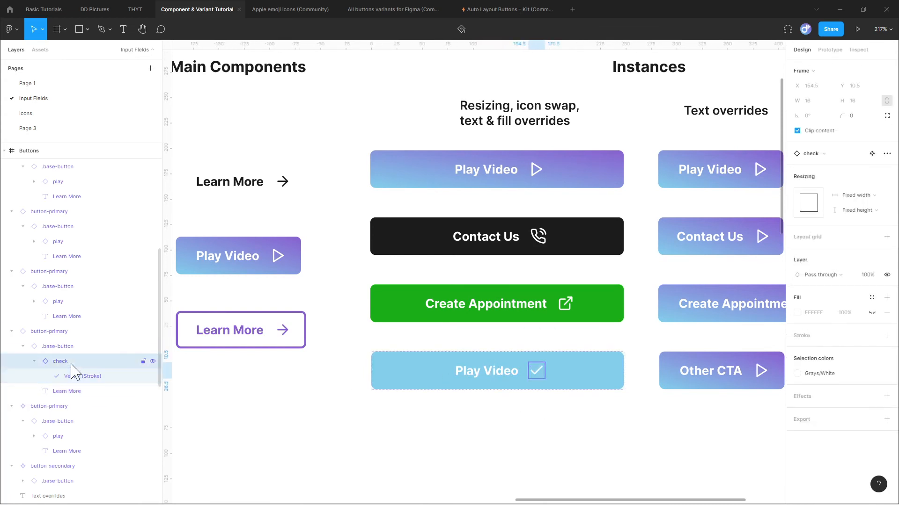
pyautogui.rightClick(72, 365)
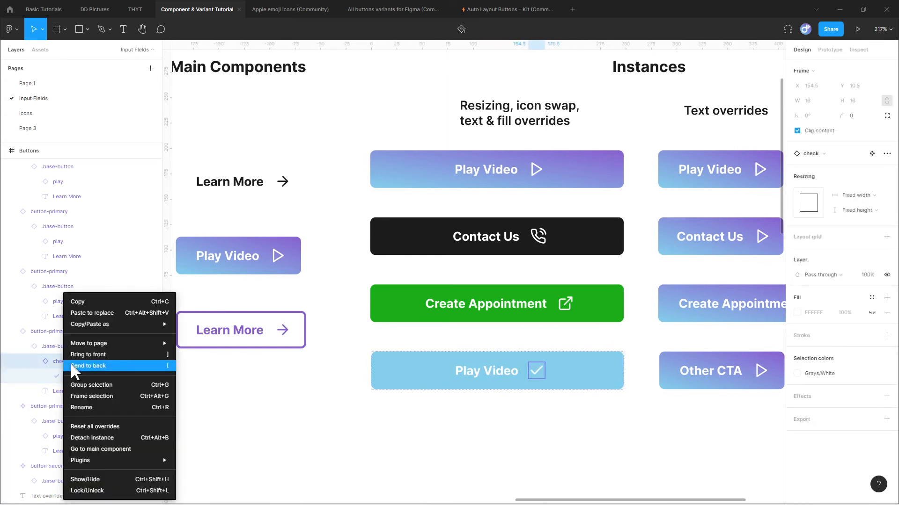
pyautogui.click(91, 427)
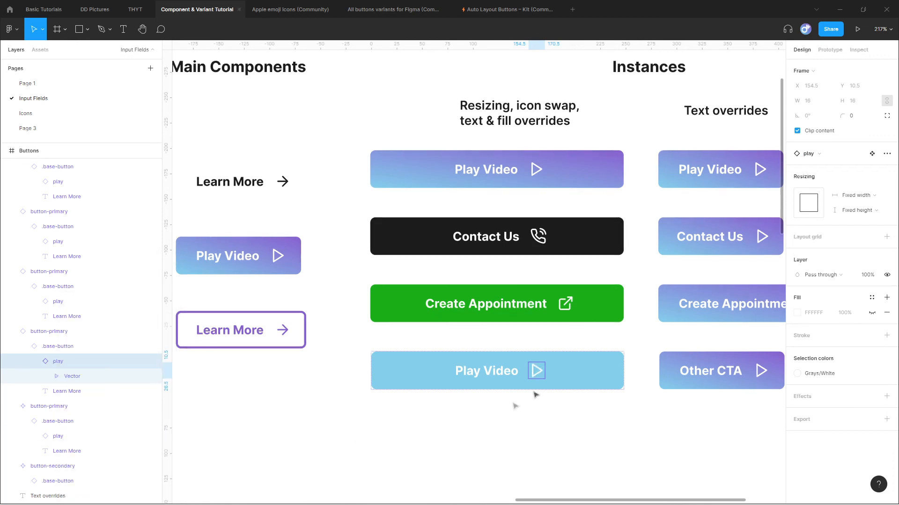
pyautogui.click(598, 440)
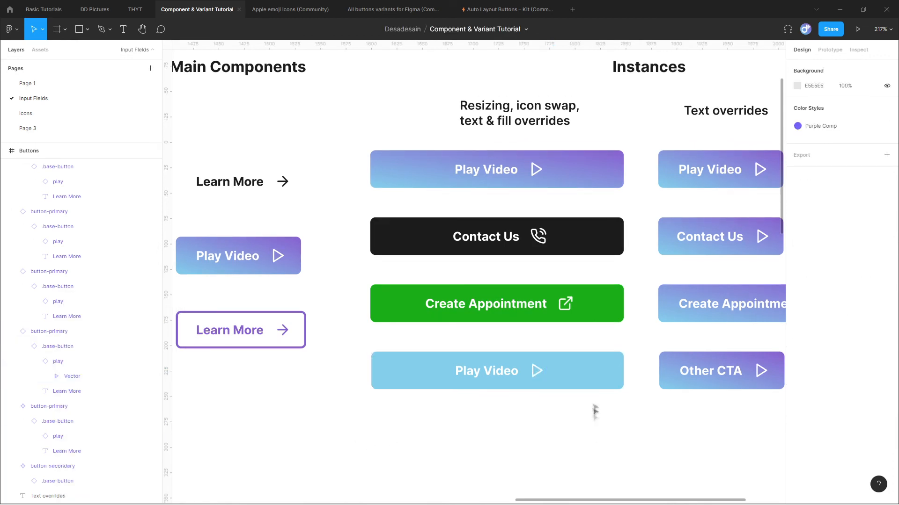
# Check the reset and push-override options of the light blue button instance as a whole.
pyautogui.click(592, 377)
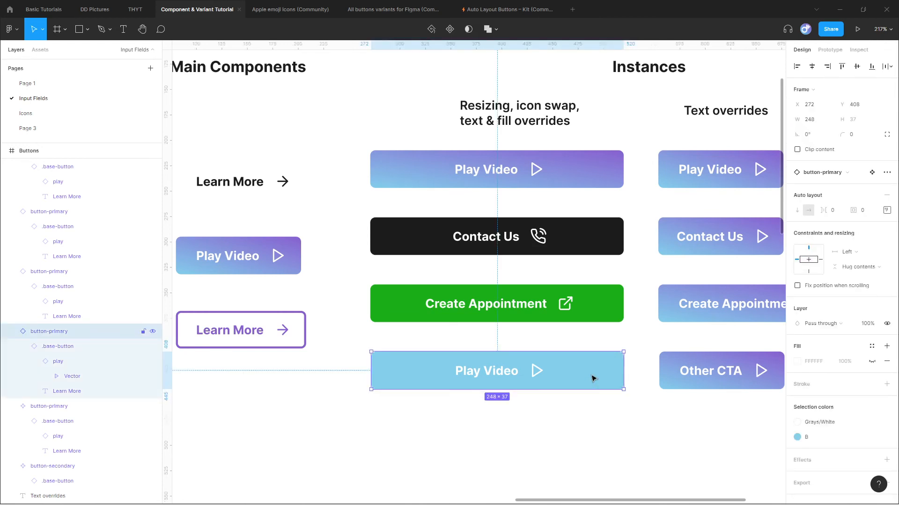
pyautogui.click(886, 172)
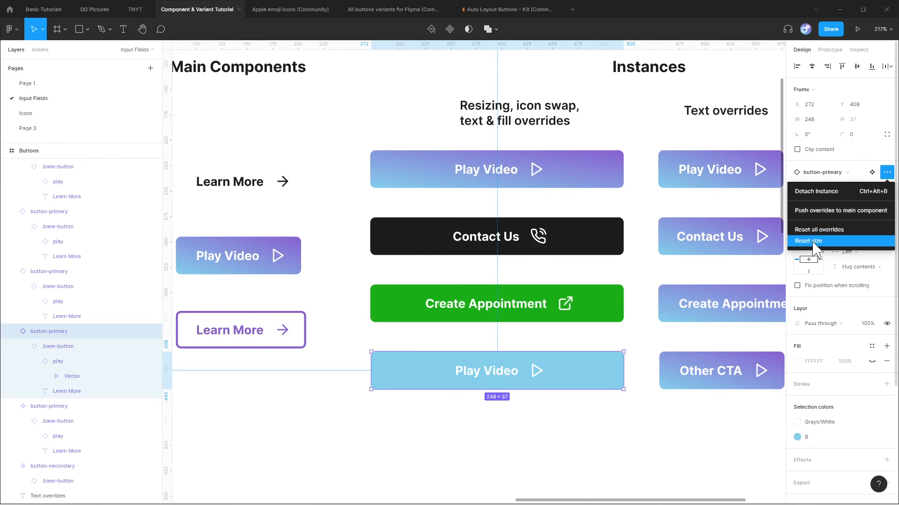
pyautogui.click(474, 480)
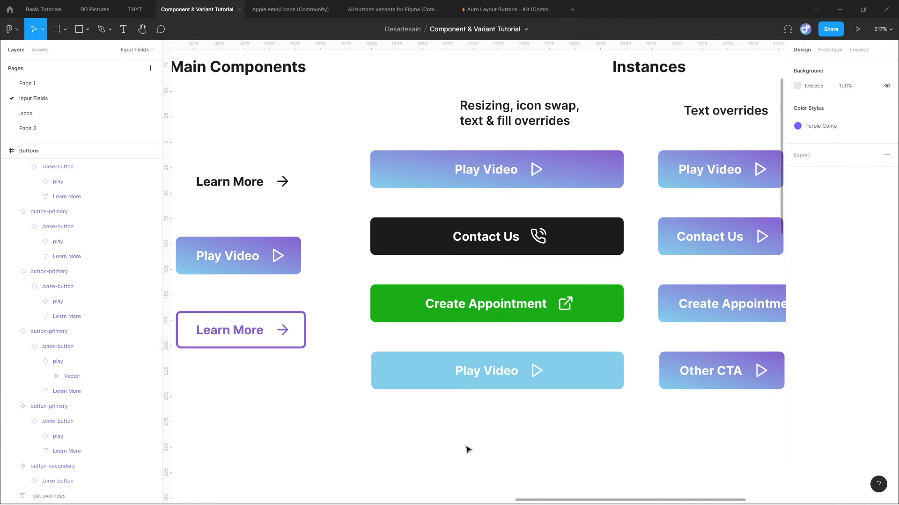
# Widen the four instances in the fill-override column to about 277 px overall, and reset their size.
pyautogui.moveTo(441, 441); pyautogui.dragTo(358, 114)
pyautogui.moveTo(369, 174); pyautogui.dragTo(342, 174)
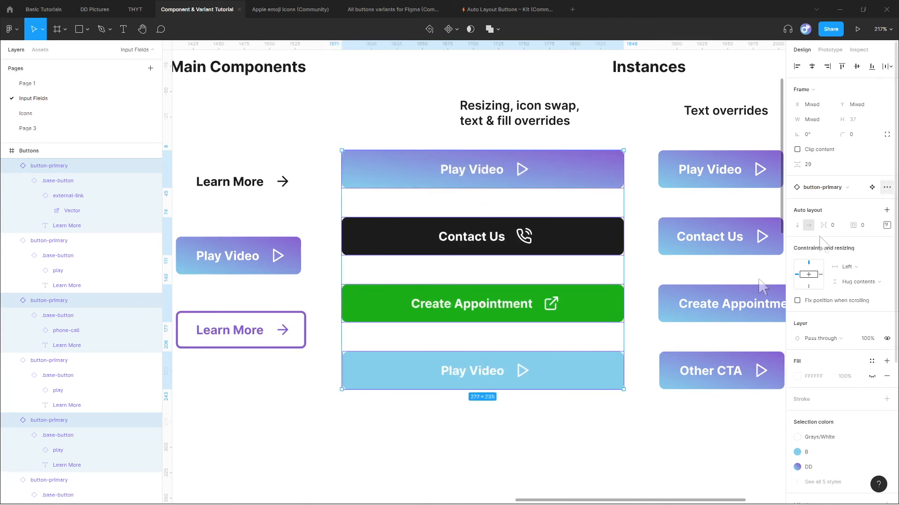
pyautogui.click(887, 187)
pyautogui.click(842, 237)
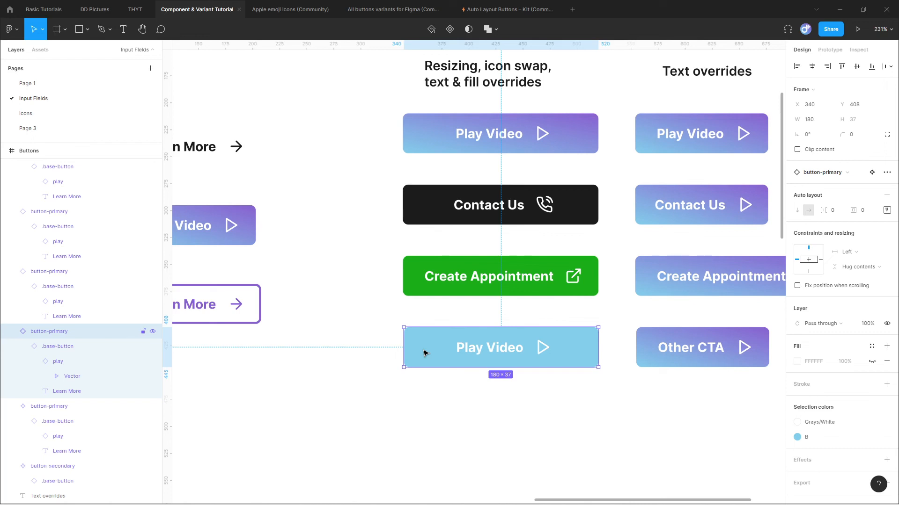
# Detach the light blue Play Video instance from its button-primary main component.
pyautogui.rightClick(425, 353)
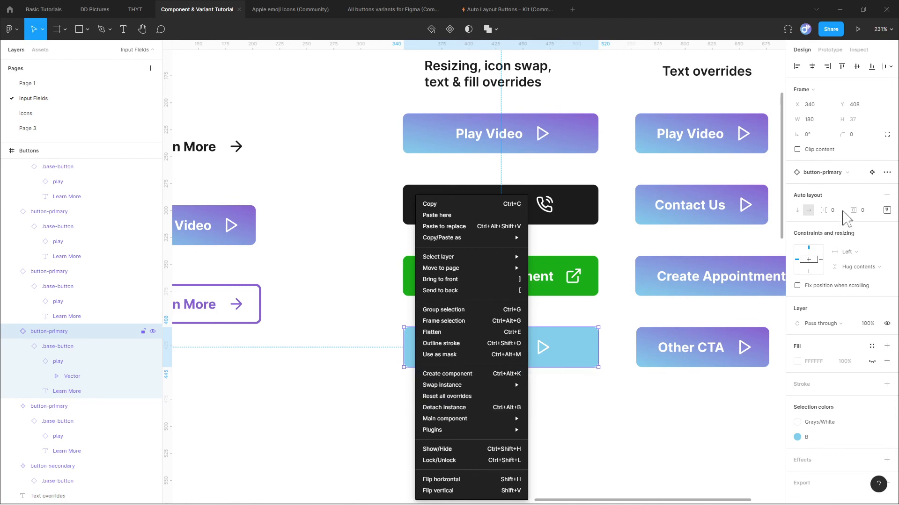
pyautogui.click(887, 172)
pyautogui.click(887, 172)
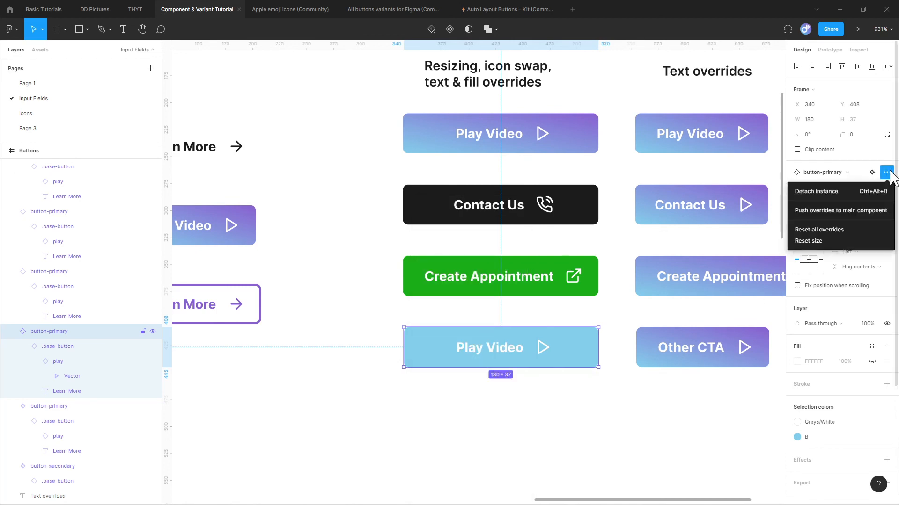
pyautogui.click(826, 190)
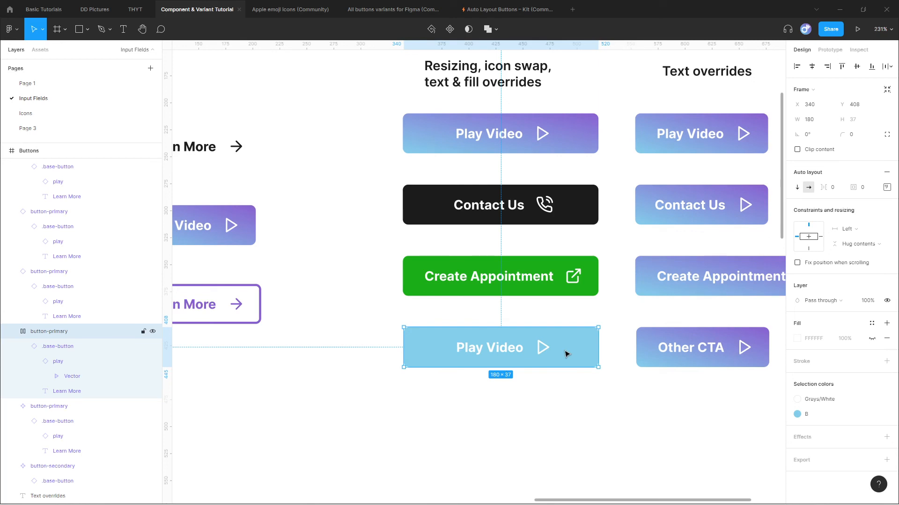
pyautogui.click(458, 415)
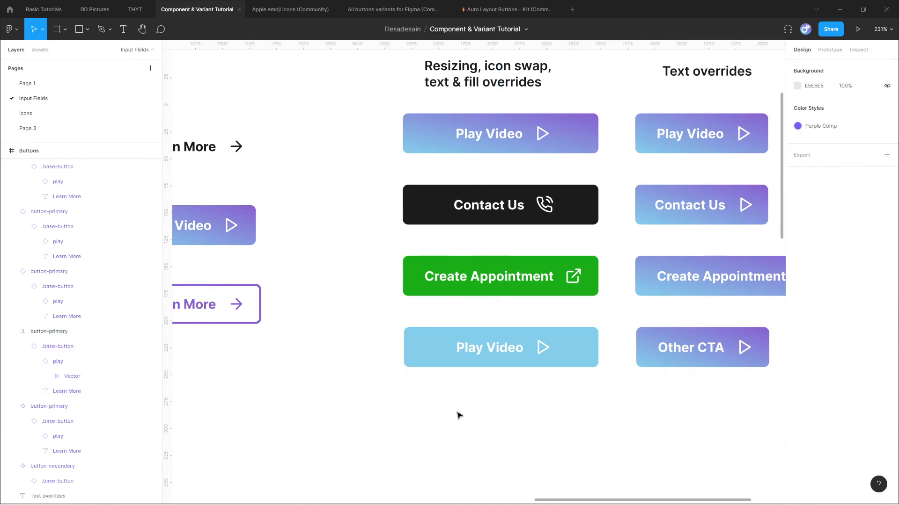
# Detach the external-link icon instance nested inside the green Create Appointment button.
pyautogui.click(448, 290)
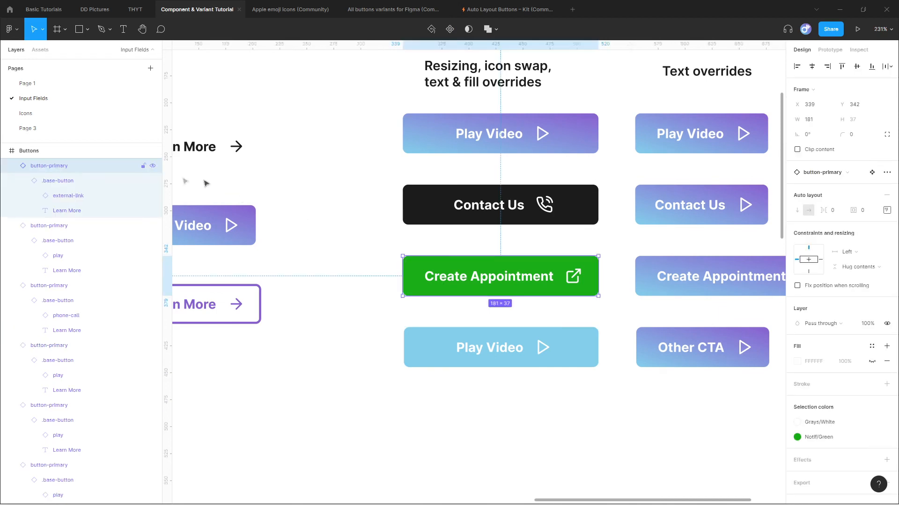
pyautogui.click(80, 189)
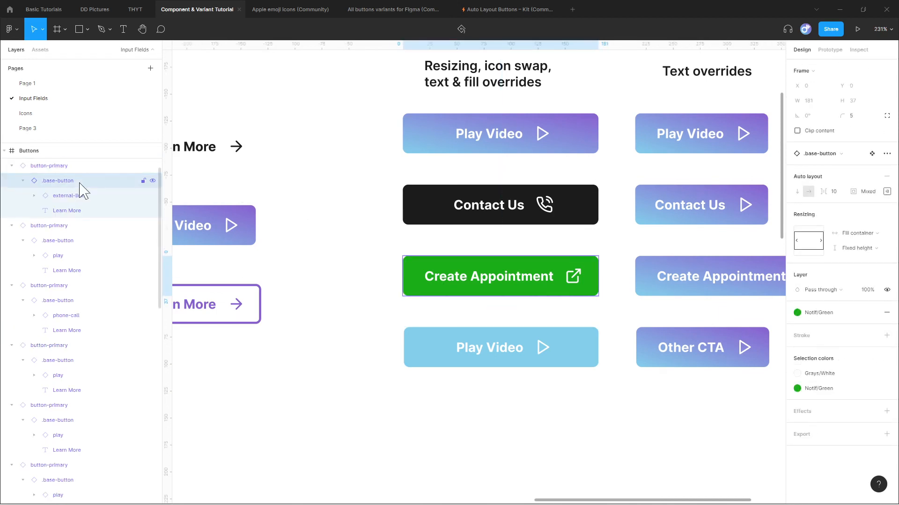
pyautogui.click(85, 213)
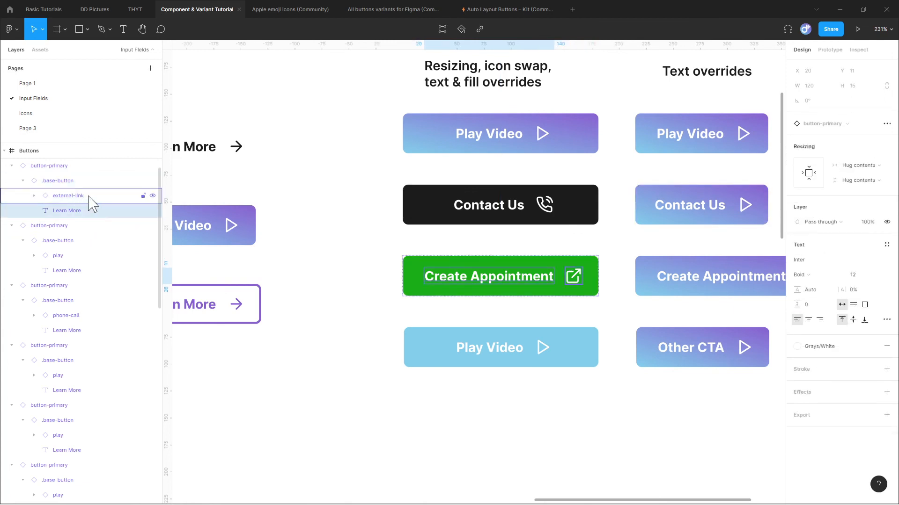
pyautogui.click(91, 203)
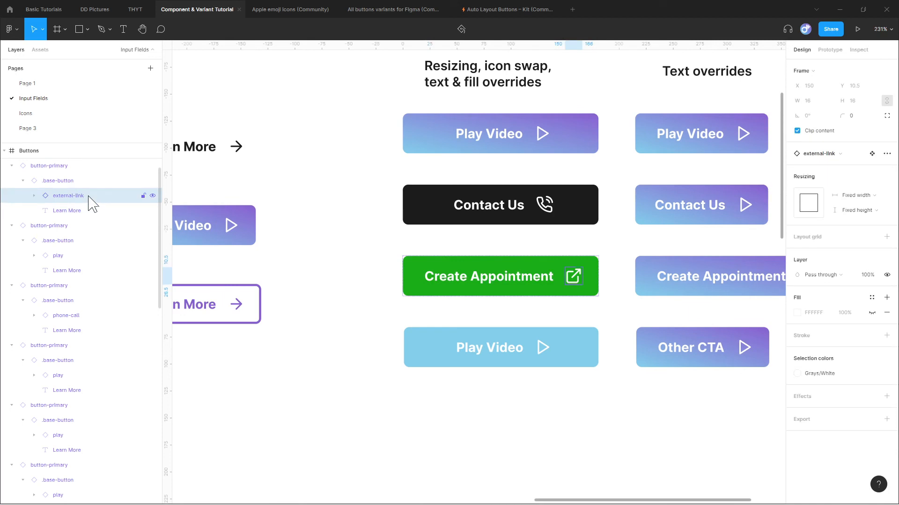
pyautogui.rightClick(88, 196)
pyautogui.click(138, 336)
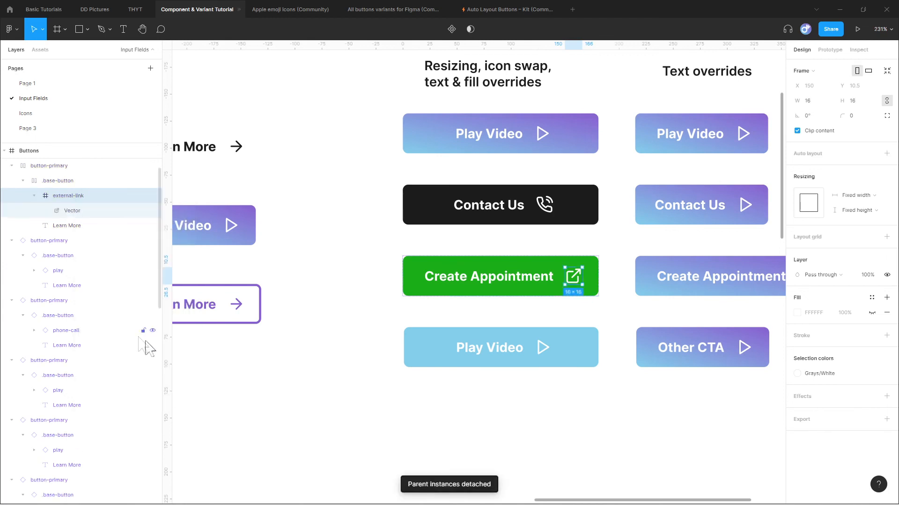